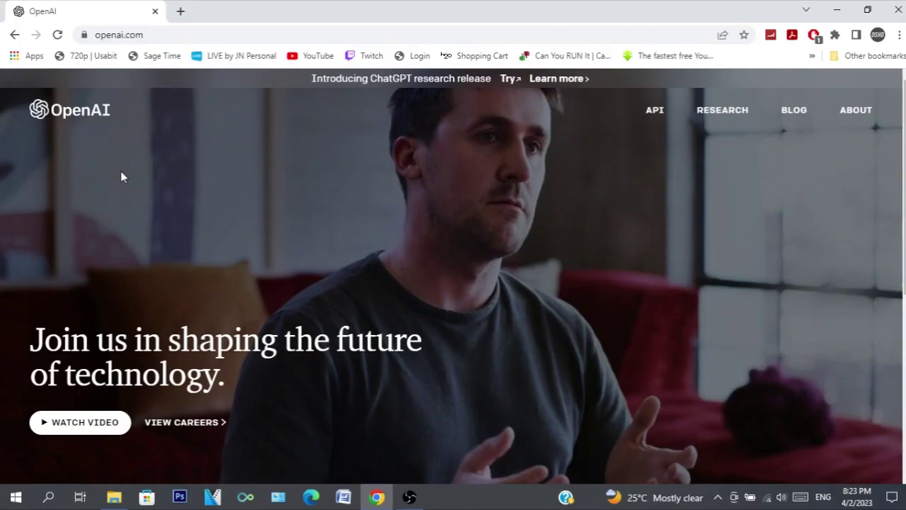
- Scroll the ChatGPT announcement post and highlight the 'ChatGPT: Optimizing' heading briefly
{"action": "scroll", "coordinate": [206, 298], "scroll_direction": "down", "scroll_amount": 1}
{"action": "scroll", "coordinate": [121, 173], "scroll_direction": "down", "scroll_amount": 3}
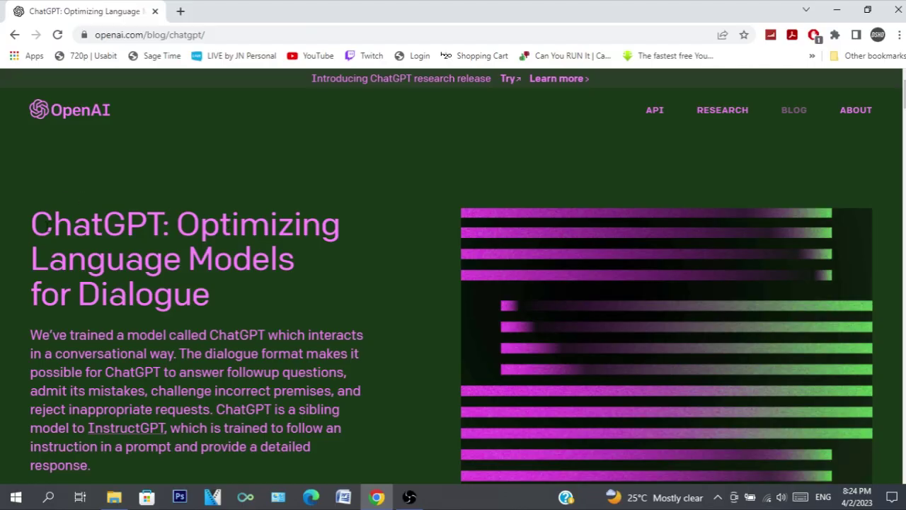
{"action": "left_click_drag", "start_coordinate": [34, 225], "coordinate": [348, 238]}
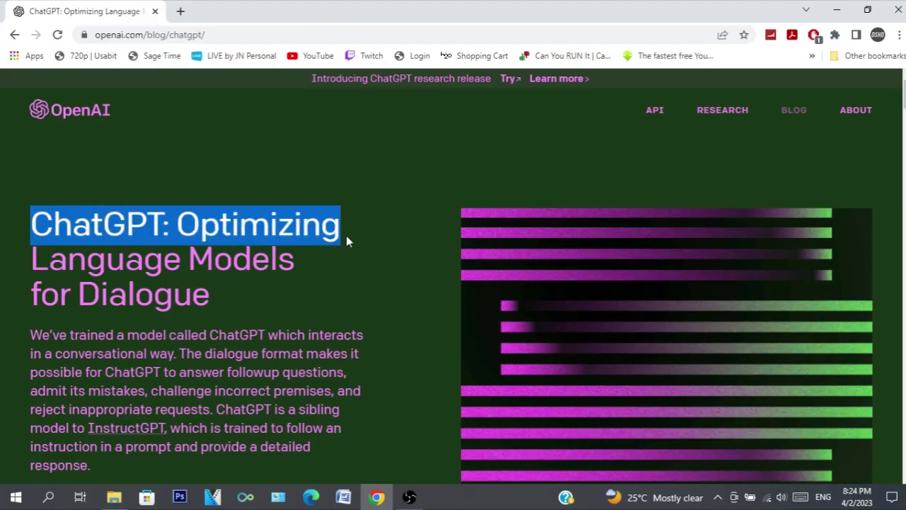
{"action": "left_click", "coordinate": [407, 216]}
- Switch back to the ChatGPT blog post, then return to the new chat tab
{"action": "scroll", "coordinate": [454, 283], "scroll_direction": "down", "scroll_amount": 2}
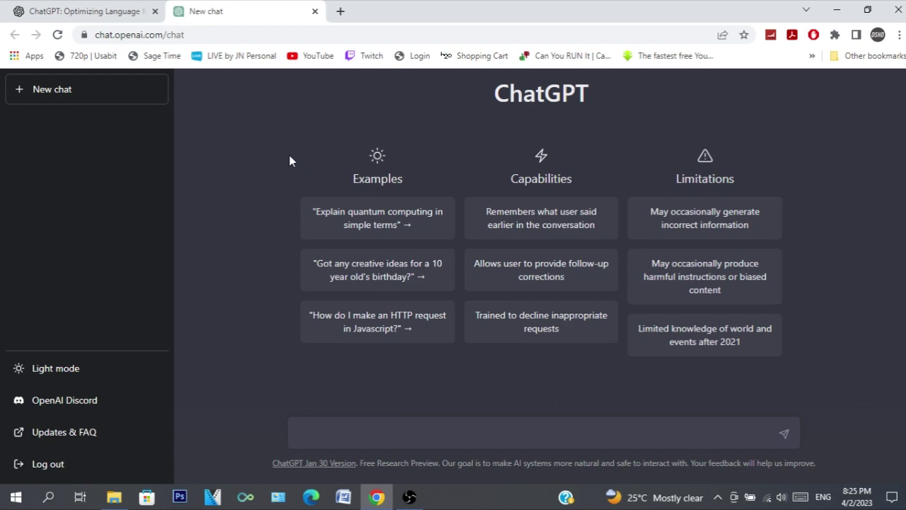
{"action": "key", "text": "ctrl+Tab"}
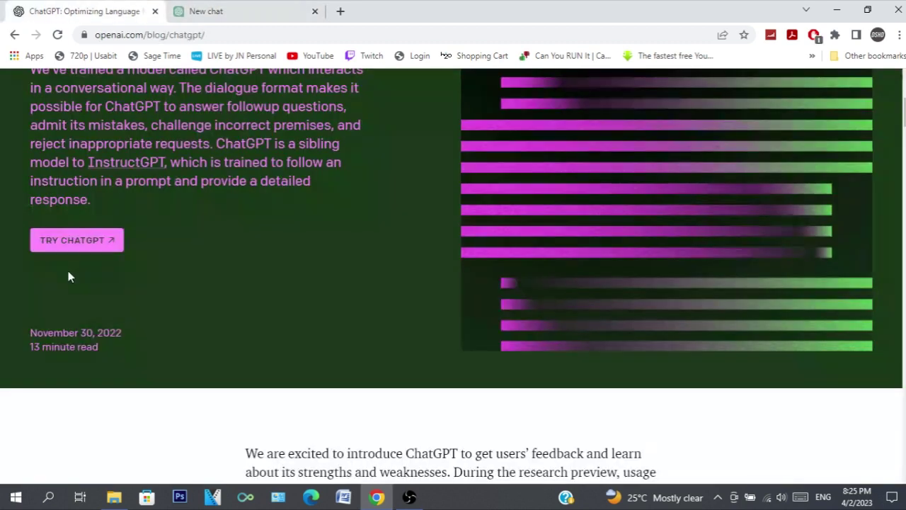
{"action": "left_click", "coordinate": [312, 7]}
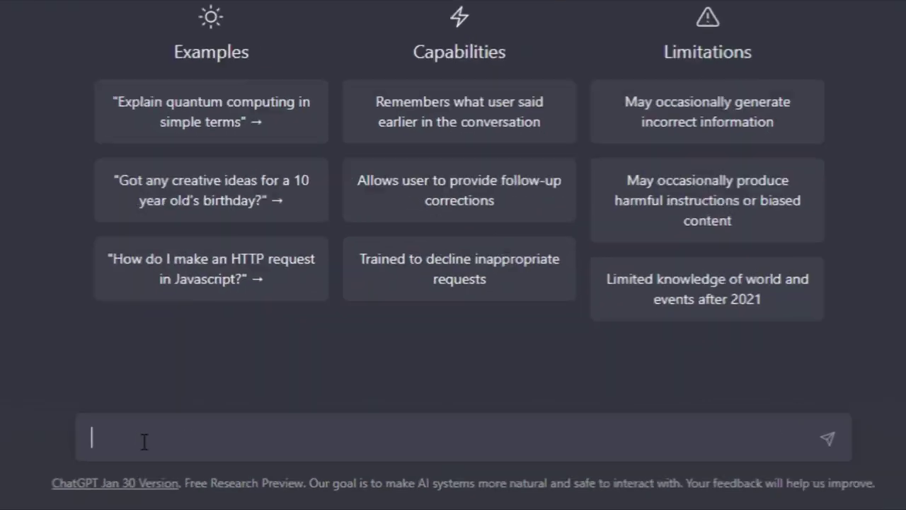
- Ask ChatGPT 'Who are you?' and then start a new chat
{"action": "type", "text": "Who are you?"}
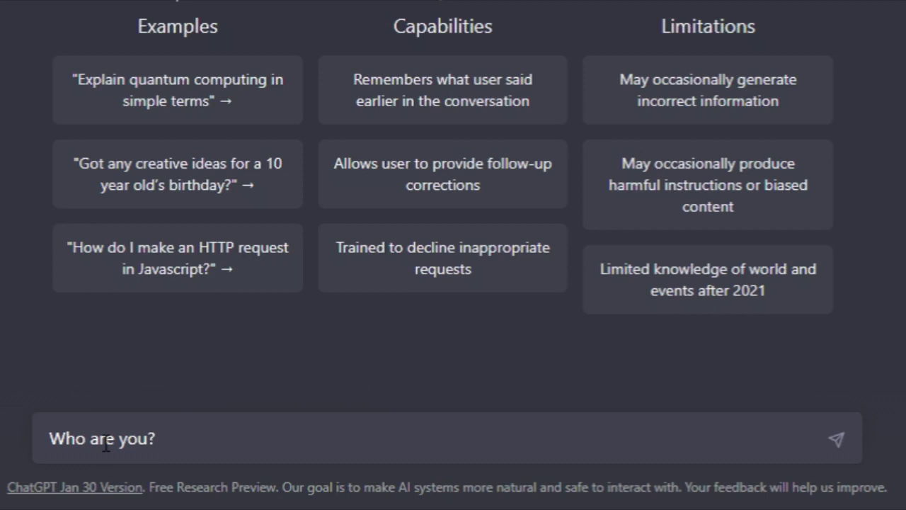
{"action": "key", "text": "Return"}
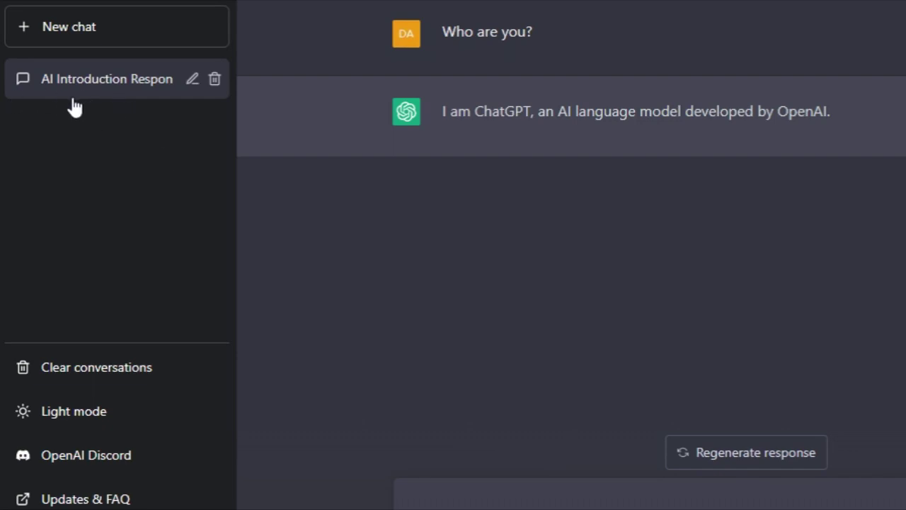
{"action": "left_click", "coordinate": [25, 29]}
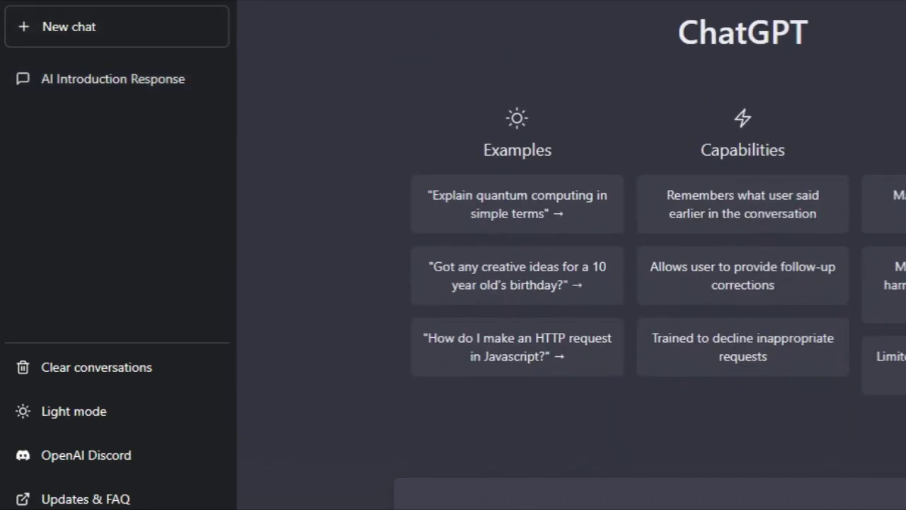
- Clear all saved conversations from the ChatGPT history
{"action": "left_click", "coordinate": [465, 504]}
{"action": "left_click", "coordinate": [64, 377]}
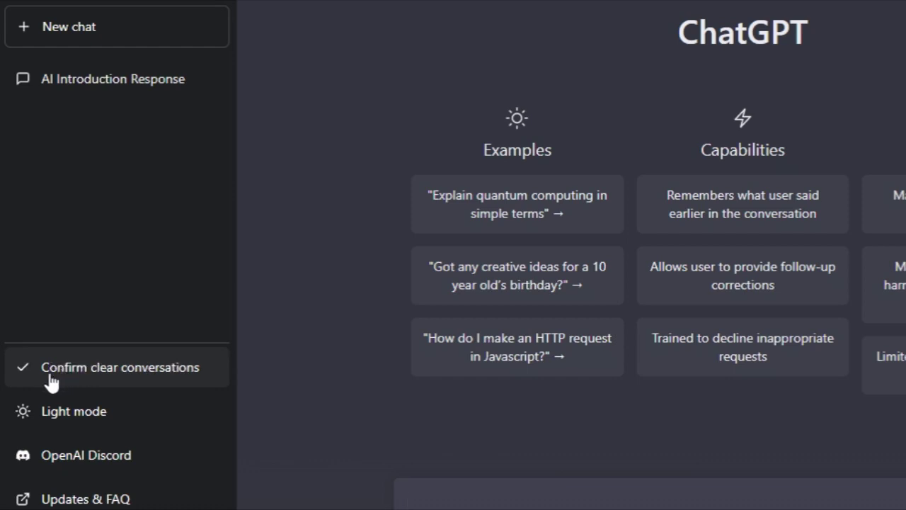
{"action": "left_click", "coordinate": [51, 376]}
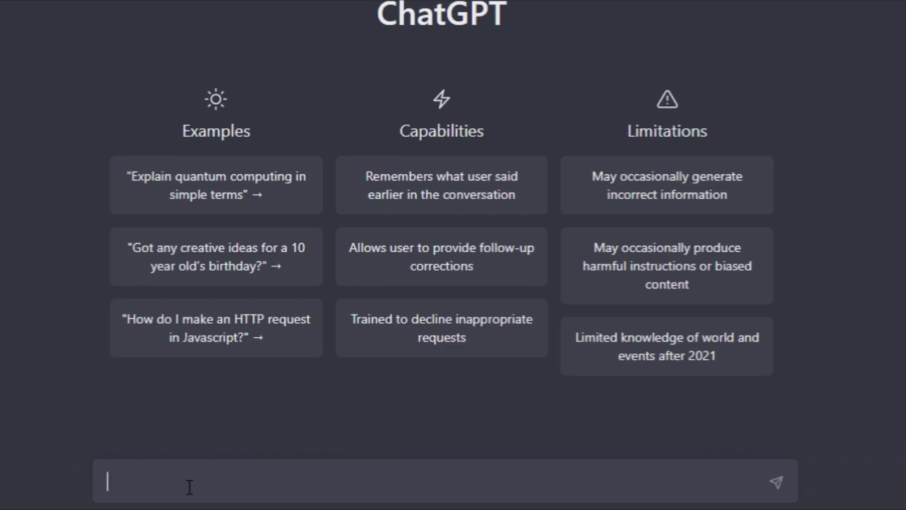
- Send 'Write a 2 paragraph essay on Steve Jobs' and scroll through the essay
{"action": "type", "text": "Write a"}
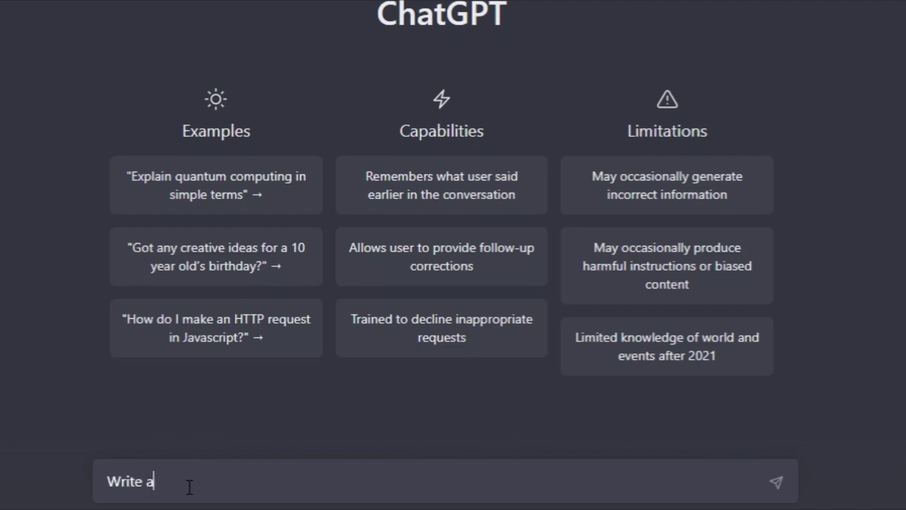
{"action": "type", "text": " 2 paragraph essay "}
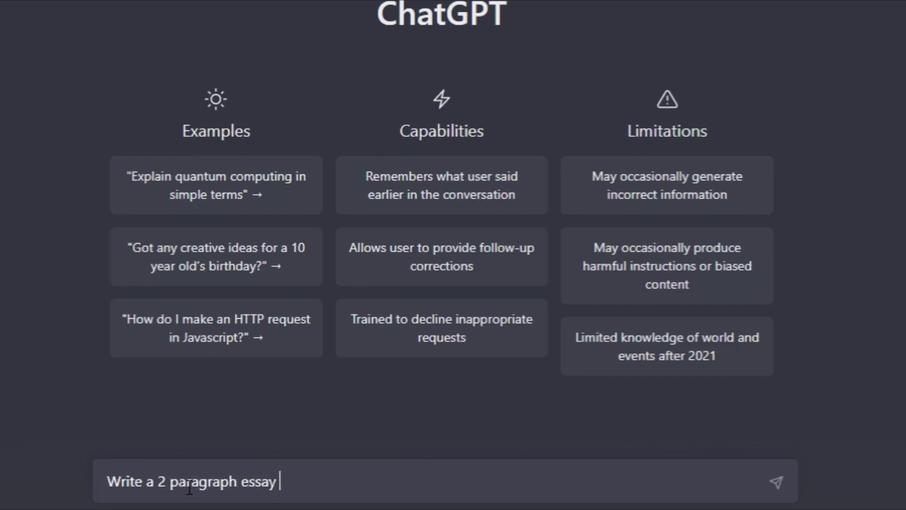
{"action": "type", "text": "on Steve Jobs"}
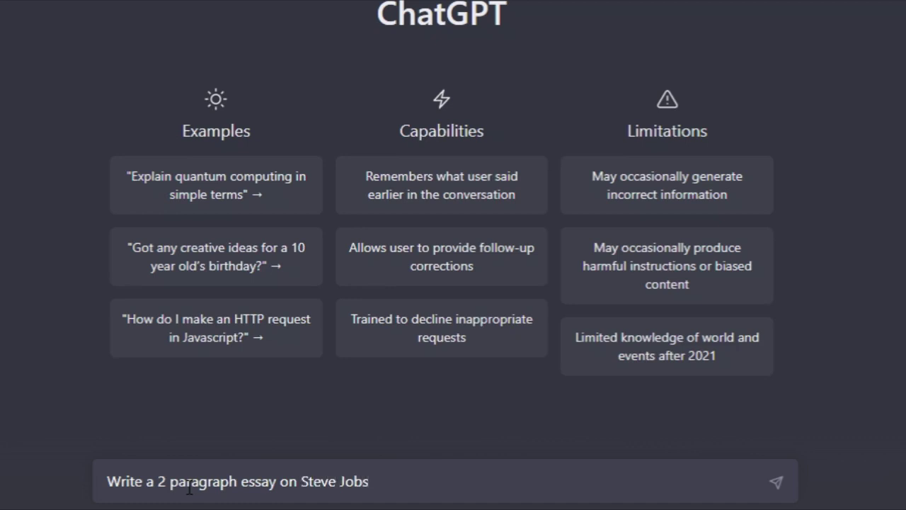
{"action": "key", "text": "Return"}
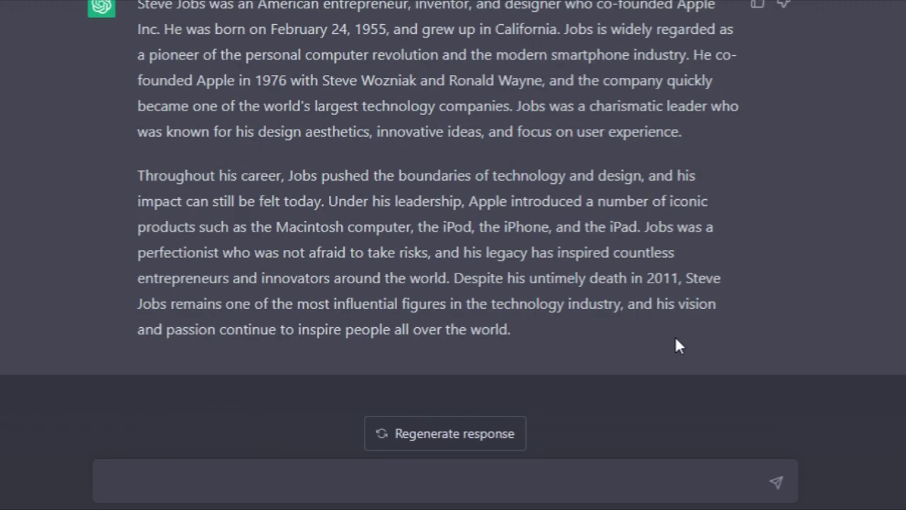
{"action": "scroll", "coordinate": [677, 346], "scroll_direction": "up", "scroll_amount": 2}
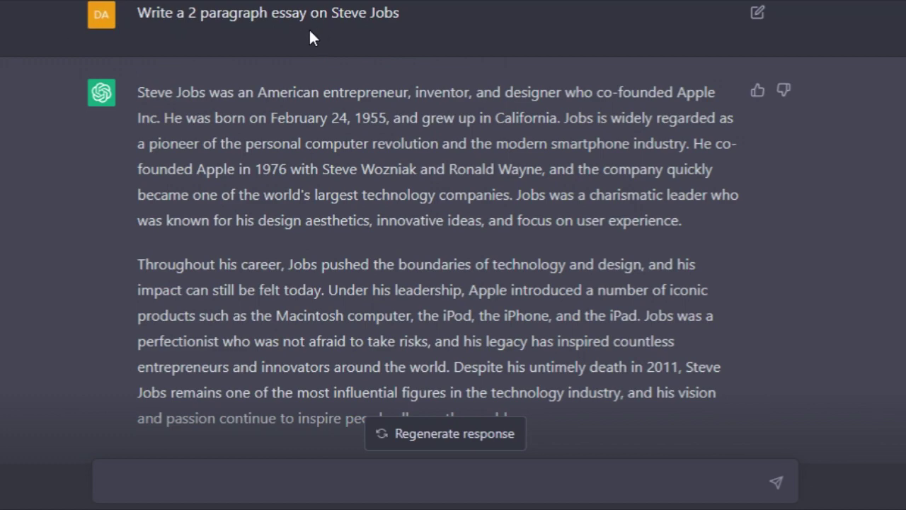
{"action": "scroll", "coordinate": [153, 140], "scroll_direction": "down", "scroll_amount": 2}
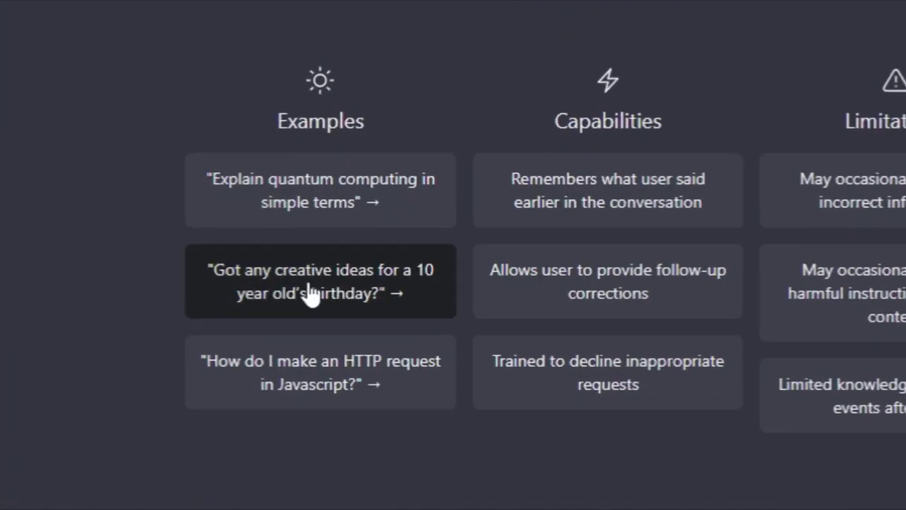
- Use the 10-year-old birthday ideas example, then ask 'How do I start a successful YouTube channel?'
{"action": "left_click", "coordinate": [309, 304]}
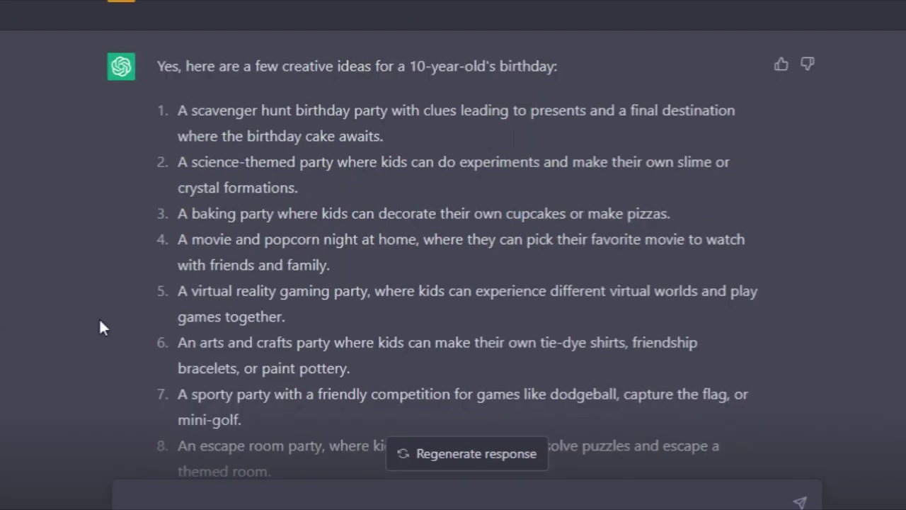
{"action": "scroll", "coordinate": [99, 326], "scroll_direction": "up", "scroll_amount": 1}
{"action": "scroll", "coordinate": [100, 327], "scroll_direction": "down", "scroll_amount": 3}
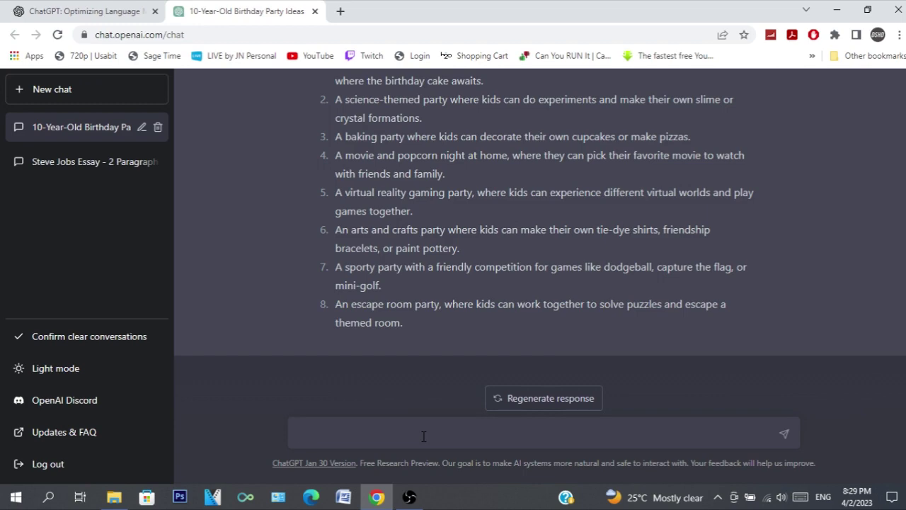
{"action": "type", "text": "How "}
{"action": "type", "text": "do I "}
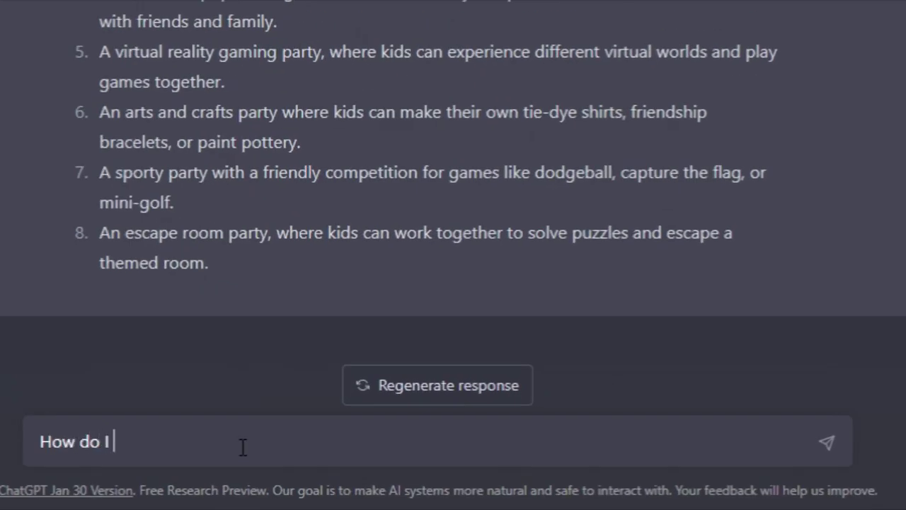
{"action": "type", "text": "start a success"}
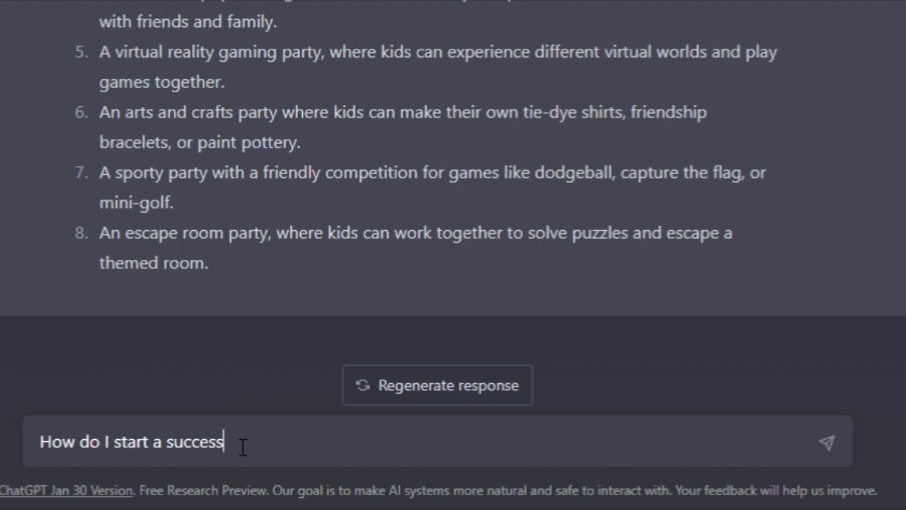
{"action": "type", "text": "ful YouTube channel?"}
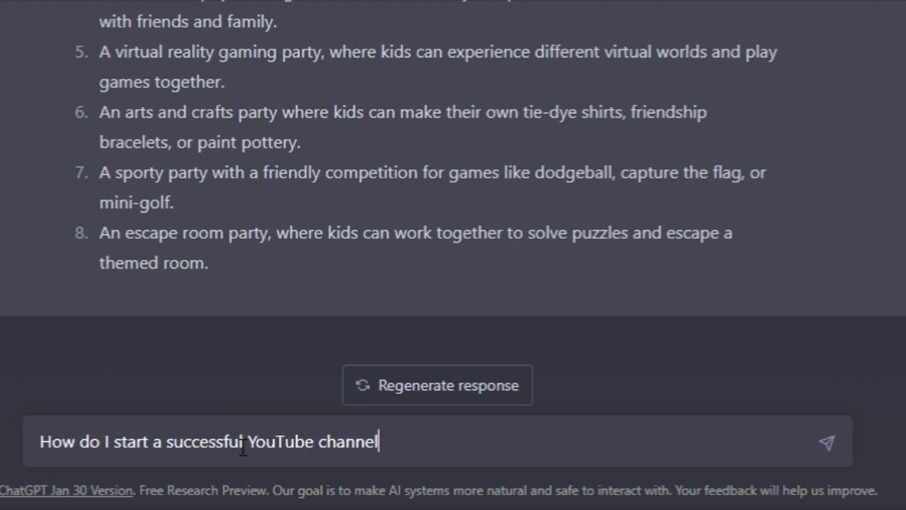
{"action": "key", "text": "Return"}
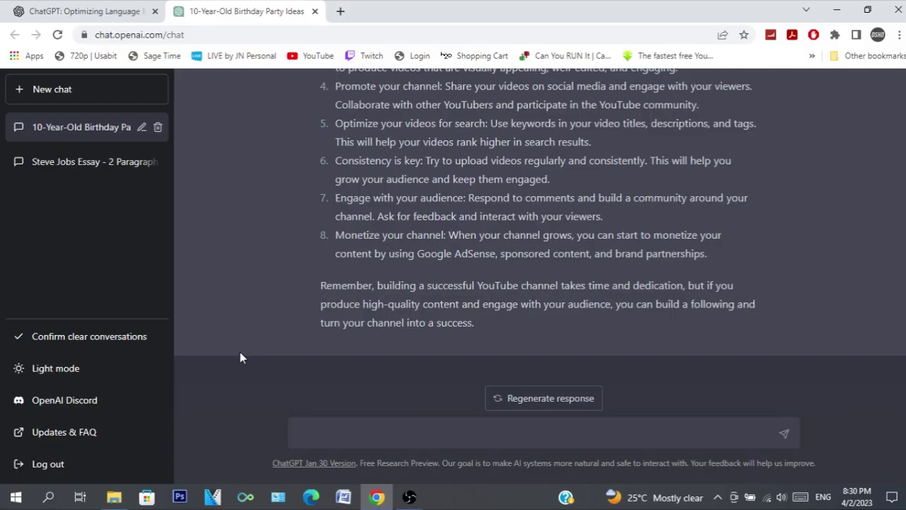
- Start a new chat and highlight the limitation about occasionally generating incorrect information
{"action": "left_click", "coordinate": [101, 102]}
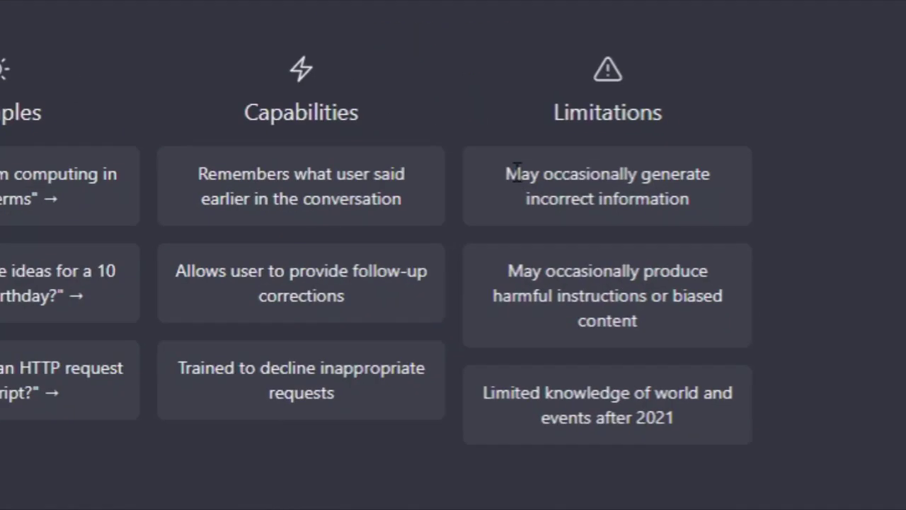
{"action": "left_click_drag", "start_coordinate": [506, 174], "coordinate": [694, 201]}
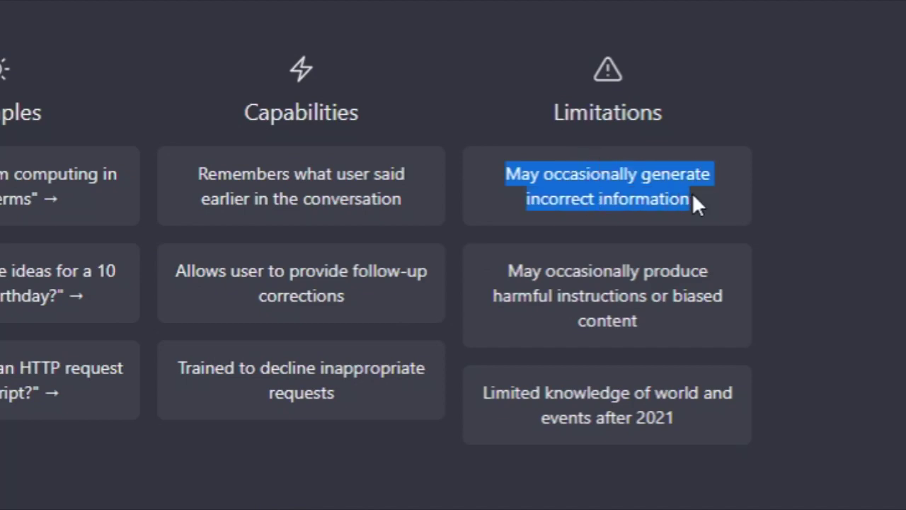
{"action": "left_click", "coordinate": [692, 200]}
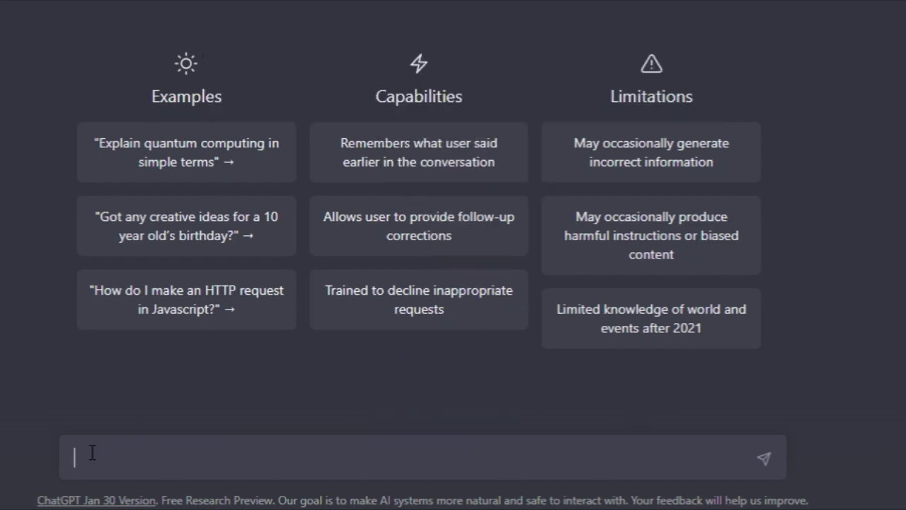
- Send 'Create a countdown timer in Python starting from 10' and scroll through the code reply
{"action": "type", "text": "Create a countdown t"}
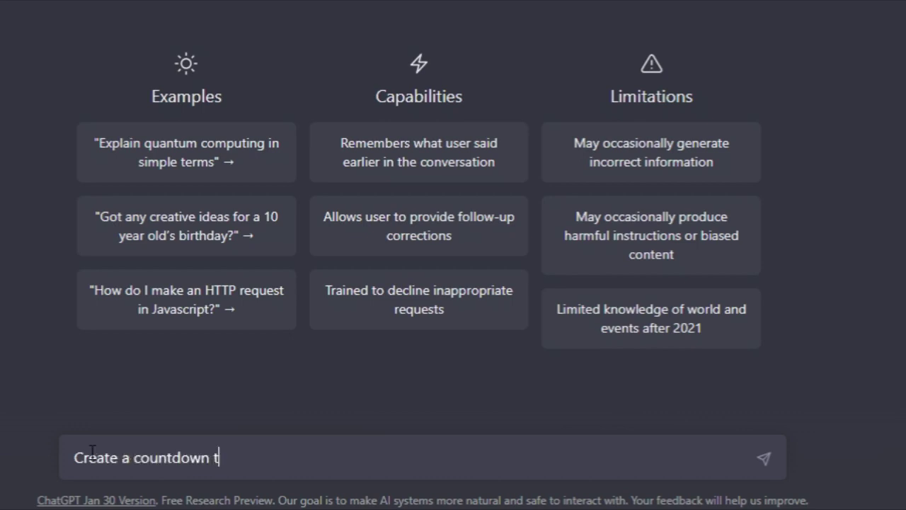
{"action": "type", "text": "imer in P"}
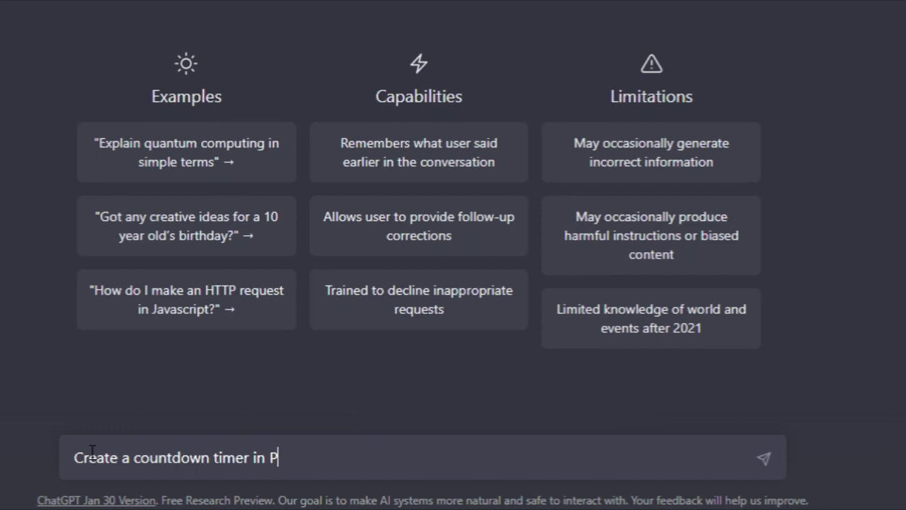
{"action": "type", "text": "ython sta"}
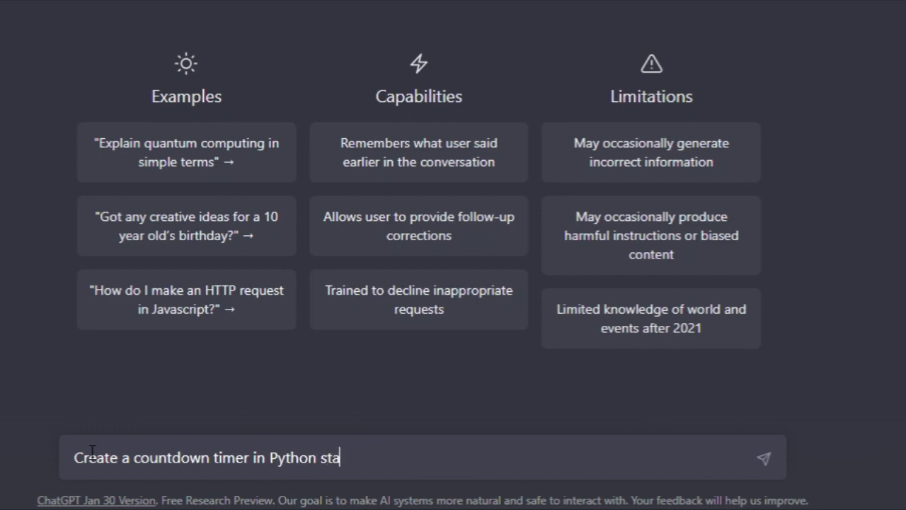
{"action": "type", "text": "rting from 109"}
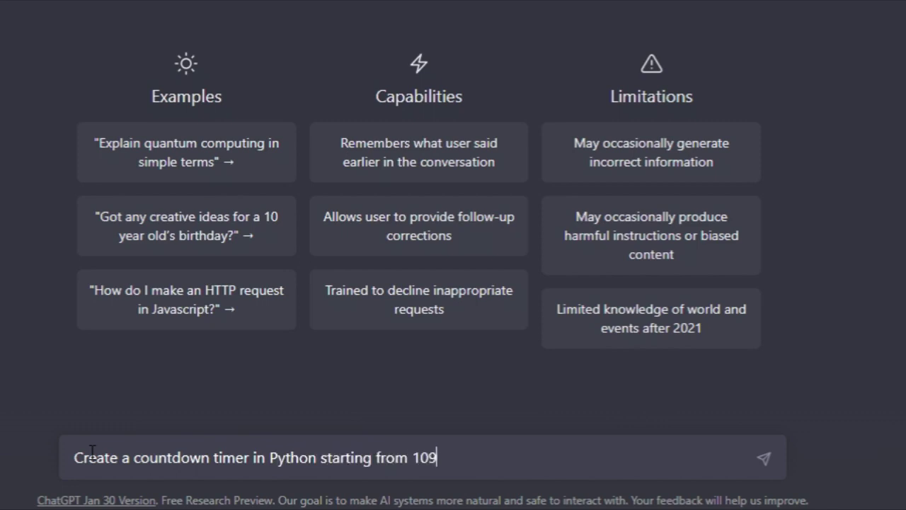
{"action": "key", "text": "BackSpace"}
{"action": "type", "text": "0"}
{"action": "key", "text": "Return"}
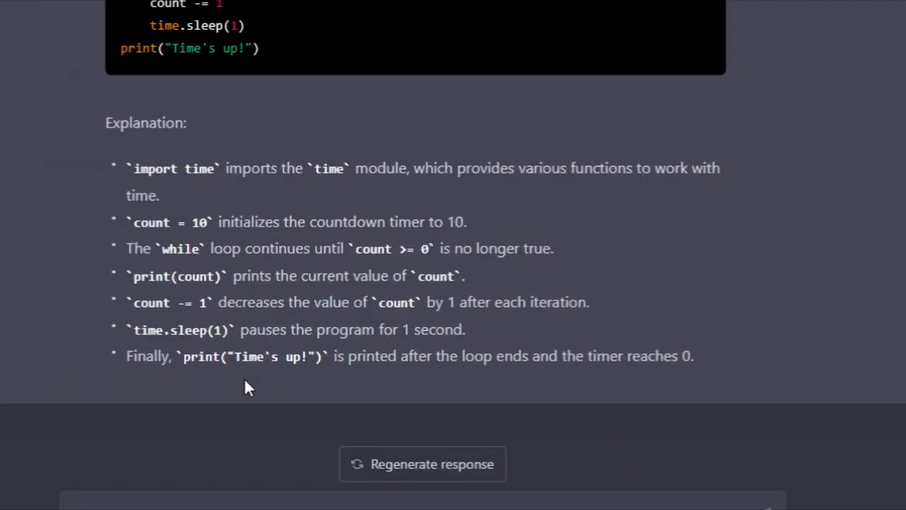
{"action": "scroll", "coordinate": [244, 386], "scroll_direction": "up", "scroll_amount": 5}
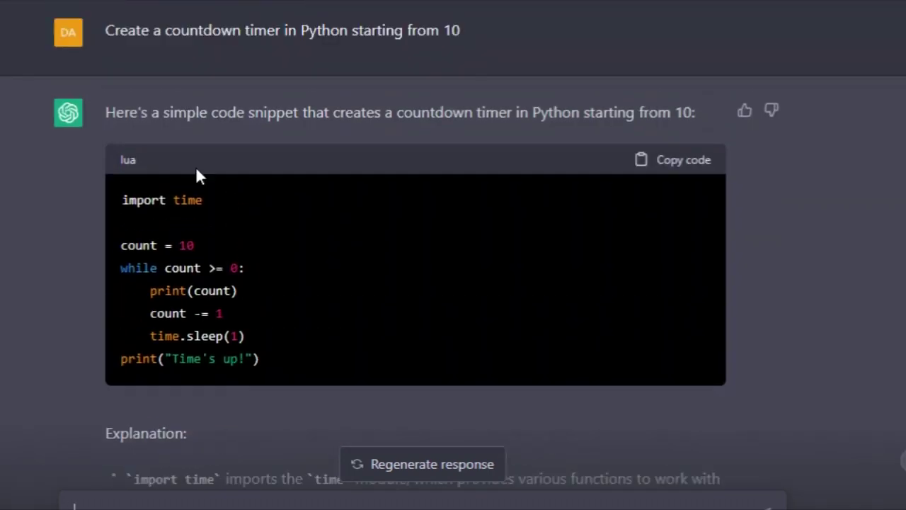
{"action": "scroll", "coordinate": [252, 386], "scroll_direction": "down", "scroll_amount": 5}
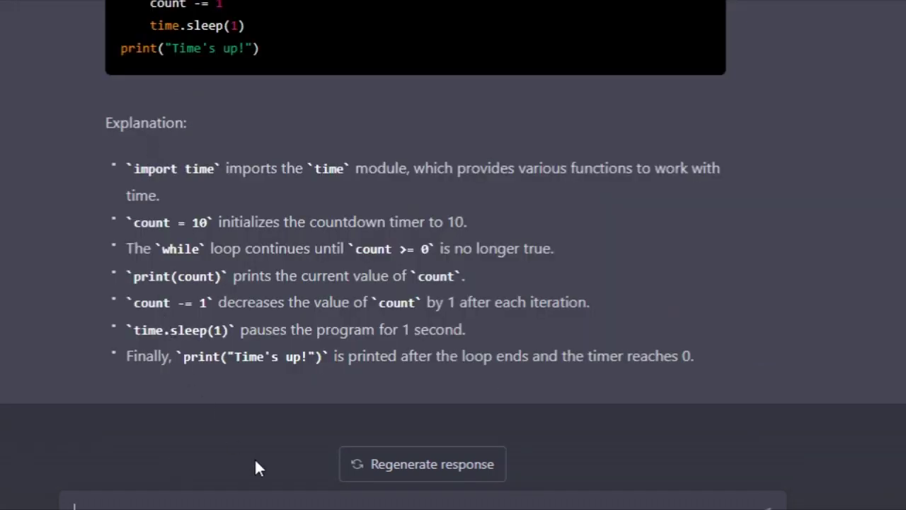
{"action": "scroll", "coordinate": [255, 459], "scroll_direction": "up", "scroll_amount": 5}
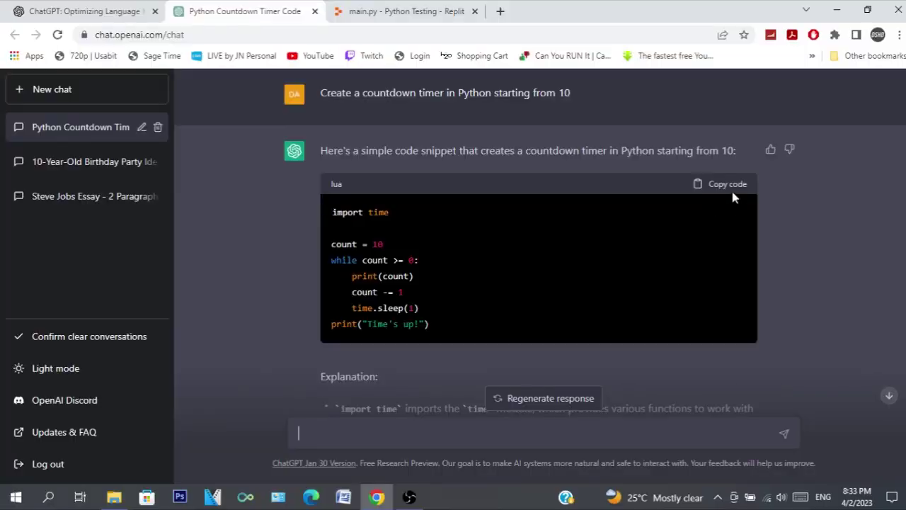
- Paste the countdown code into Replit's main.py and run it
{"action": "left_click", "coordinate": [728, 184]}
{"action": "left_click", "coordinate": [400, 11]}
{"action": "left_click", "coordinate": [312, 188]}
{"action": "type", "text": "import time  count = 10 while count >= 0:     print(count)     count -= 1     time.sleep(1) print(\"Time's up!\")"}
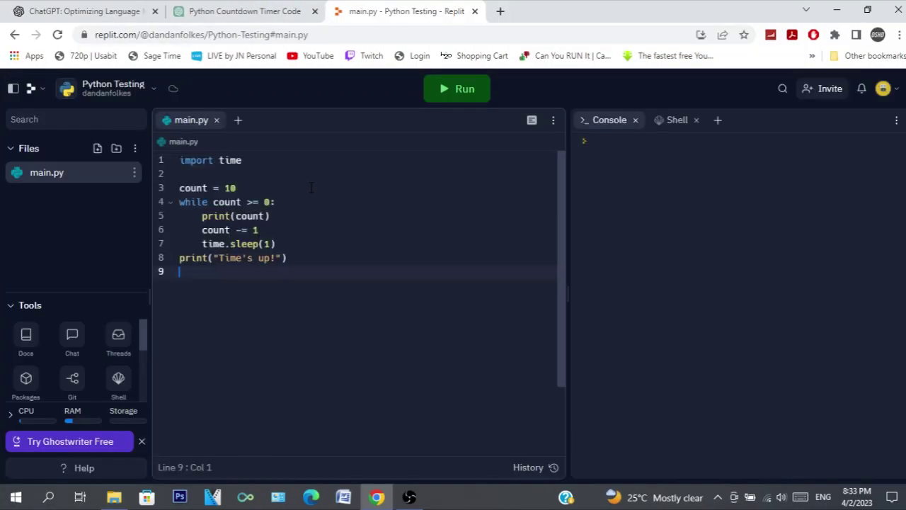
{"action": "left_click", "coordinate": [450, 98]}
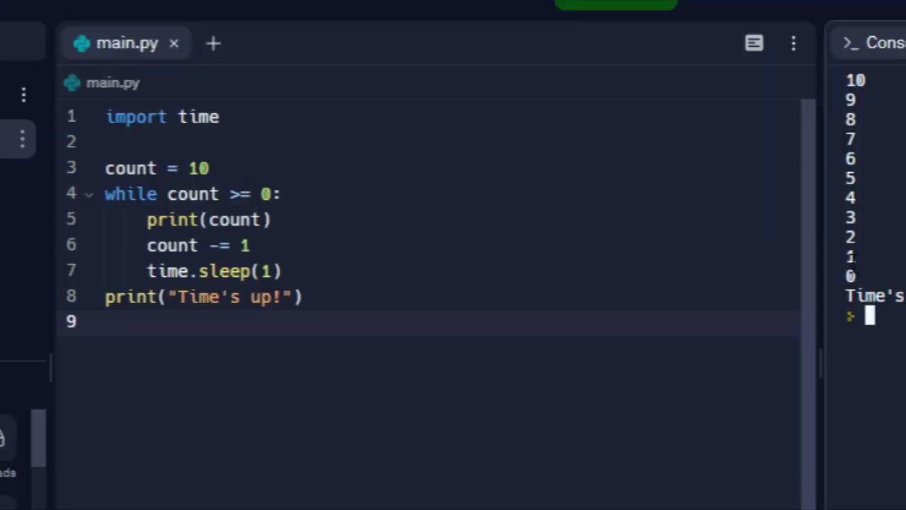
- Change '>=' to '>' on line 4 so the countdown stops at 1, and rerun
{"action": "left_click", "coordinate": [251, 194]}
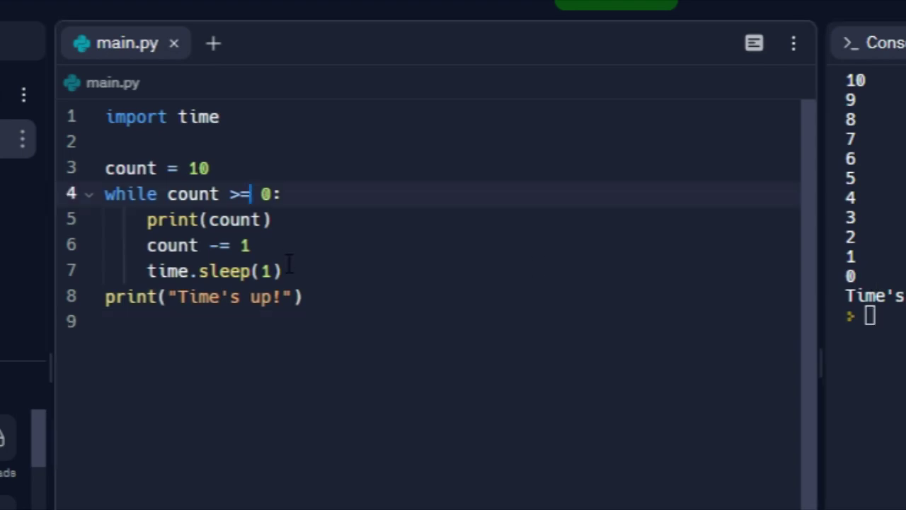
{"action": "key", "text": "BackSpace"}
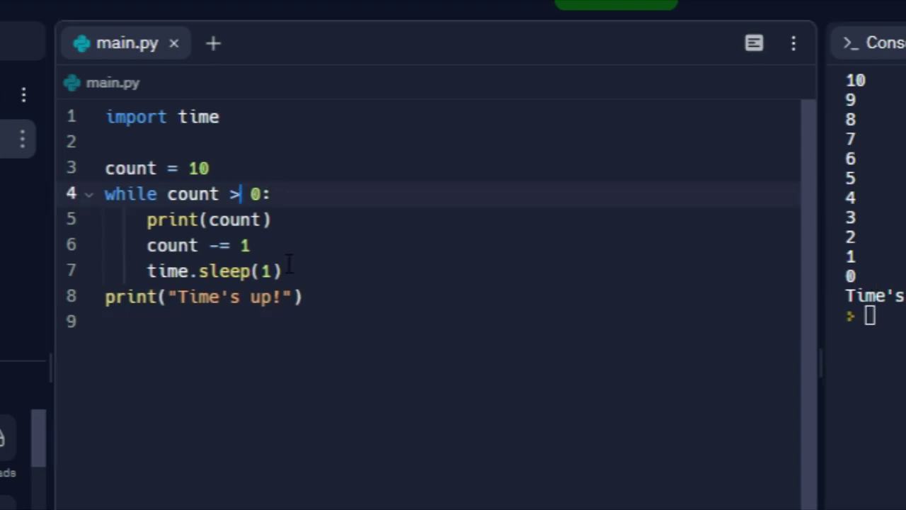
{"action": "left_click", "coordinate": [606, 20]}
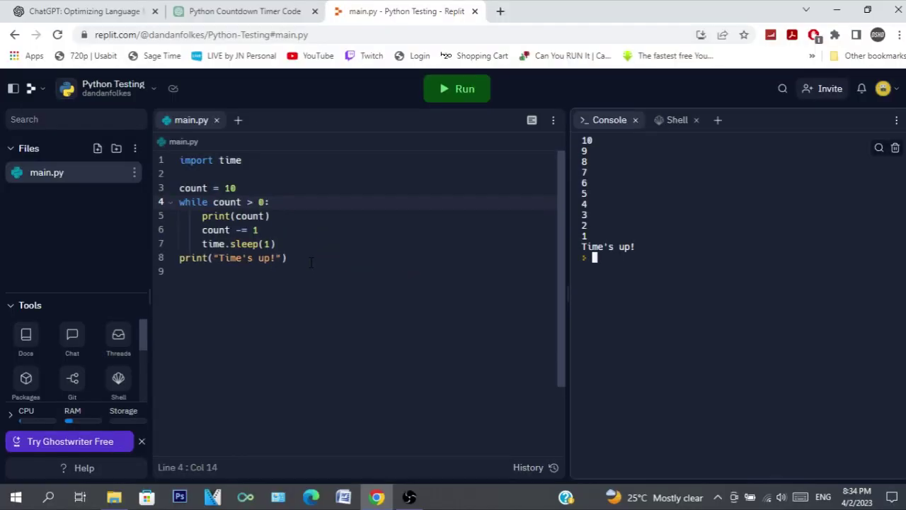
{"action": "left_click", "coordinate": [298, 257]}
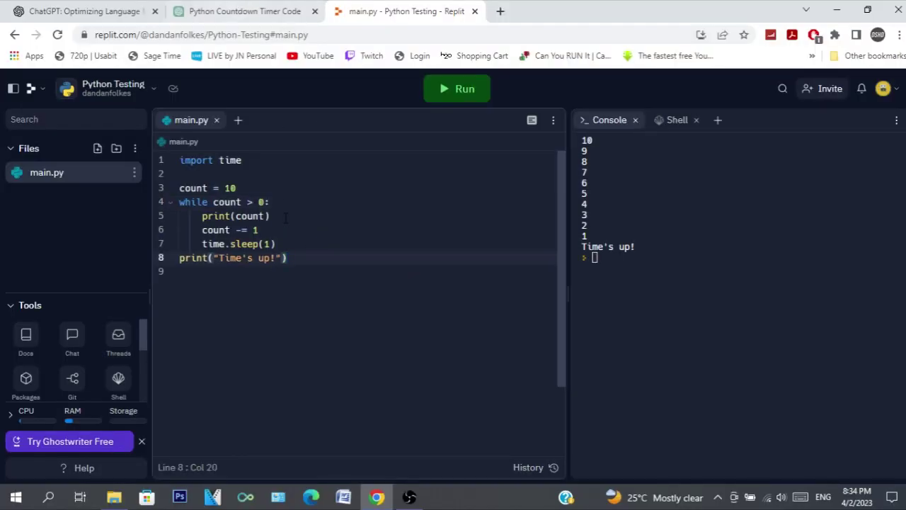
{"action": "key", "text": "Up"}
{"action": "key", "text": "Up"}
{"action": "key", "text": "Up"}
{"action": "key", "text": "Up"}
{"action": "key", "text": "Left"}
{"action": "key", "text": "Left"}
{"action": "key", "text": "Left"}
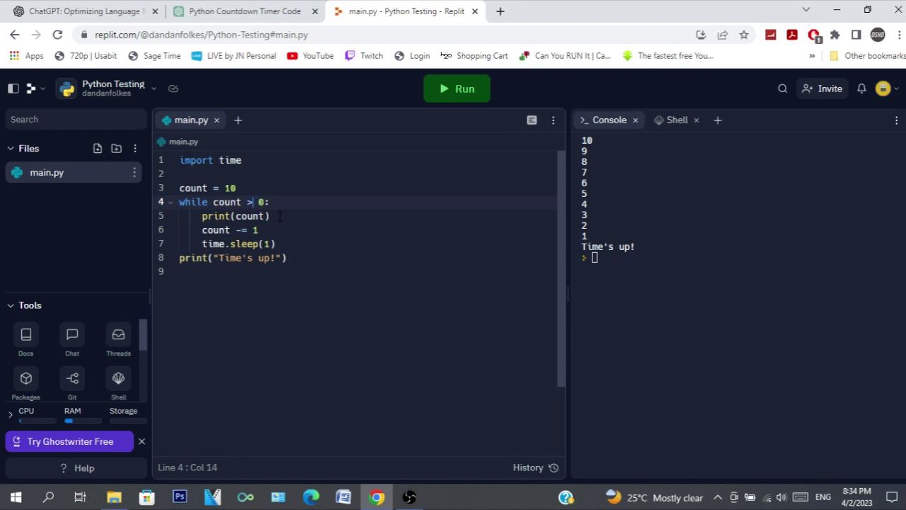
{"action": "left_click", "coordinate": [357, 277]}
- Return to the ChatGPT countdown timer chat and look over its explanation
{"action": "left_click", "coordinate": [337, 244]}
{"action": "left_click", "coordinate": [287, 205]}
{"action": "key", "text": "ctrl+shift+Tab"}
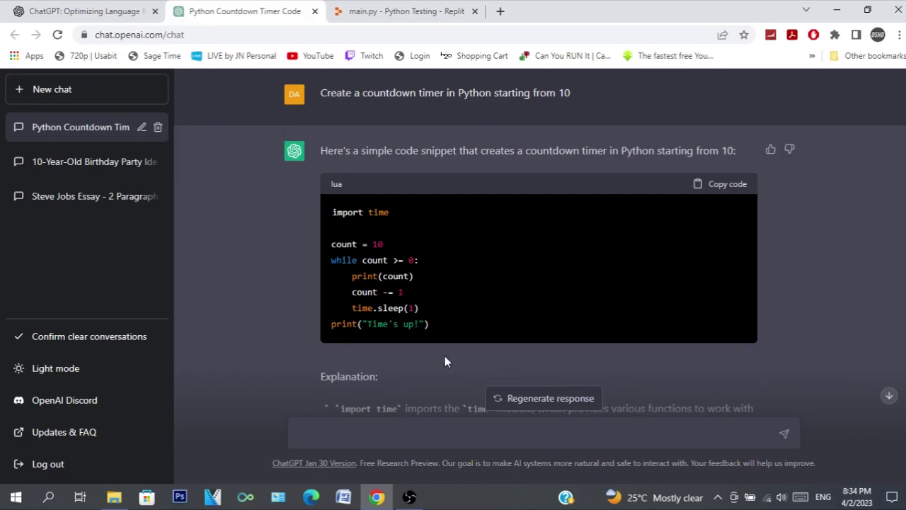
{"action": "scroll", "coordinate": [445, 357], "scroll_direction": "down", "scroll_amount": 3}
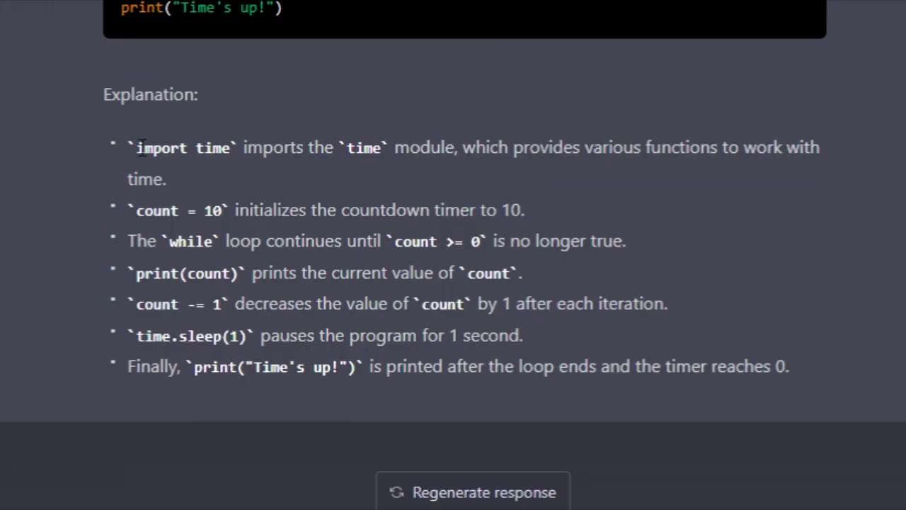
{"action": "left_click_drag", "start_coordinate": [141, 147], "coordinate": [263, 147]}
{"action": "left_click", "coordinate": [314, 149]}
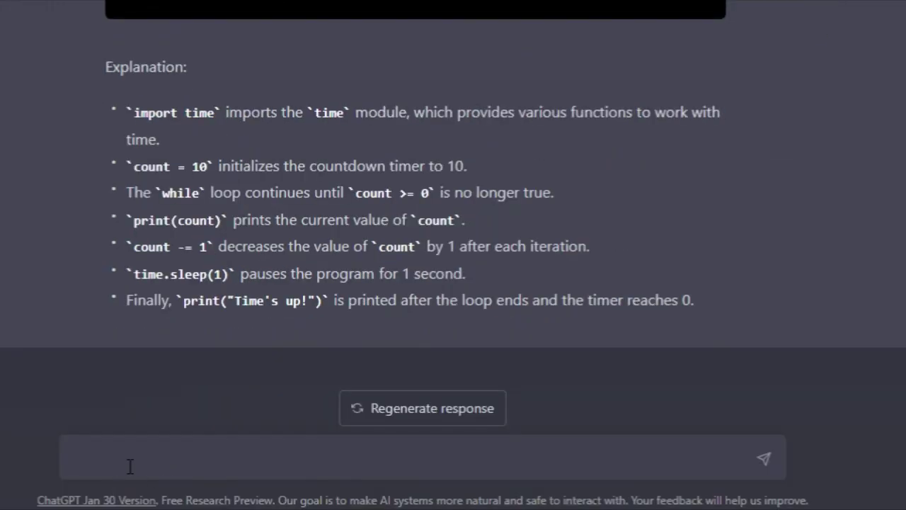
- Type the prompt 'create a html document with javascript that turns text red when I click a button'
{"action": "left_click", "coordinate": [130, 466]}
{"action": "type", "text": "create a"}
{"action": "type", "text": "html d"}
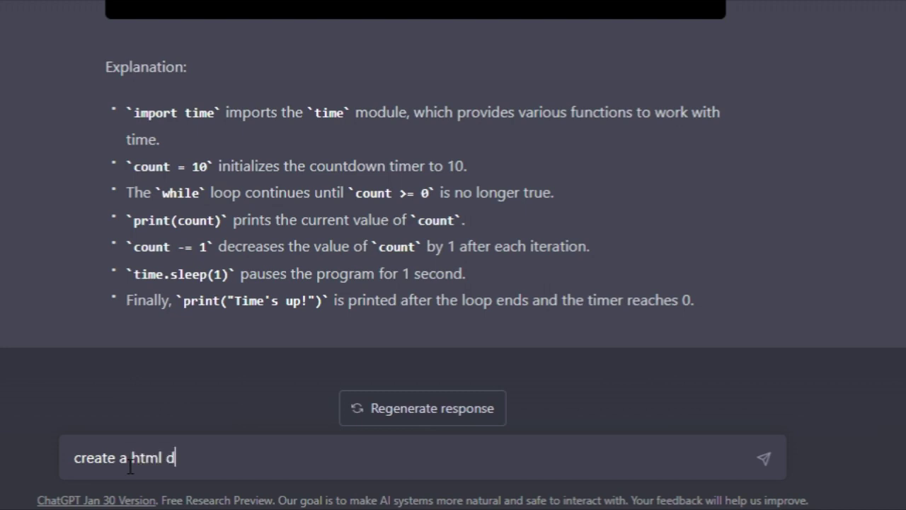
{"action": "type", "text": "ocument"}
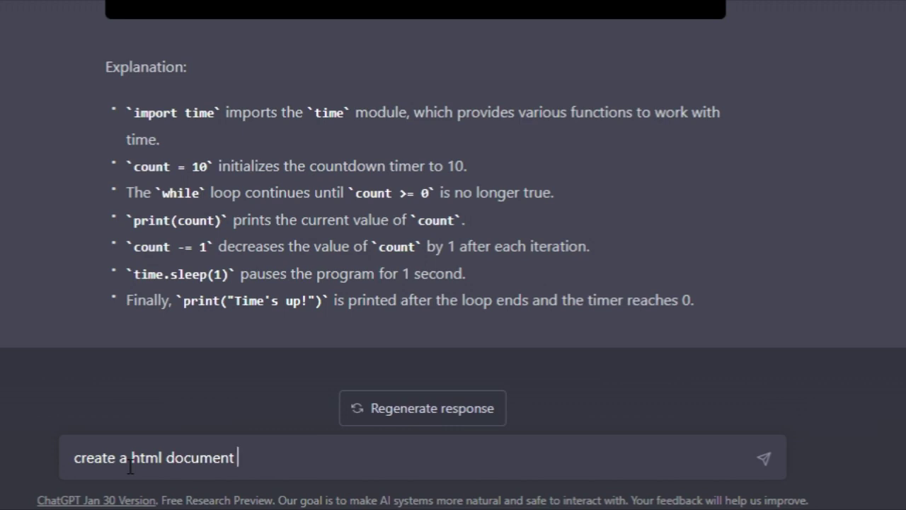
{"action": "type", "text": " that"}
{"action": "left_click", "coordinate": [239, 459]}
{"action": "type", "text": "with javascript"}
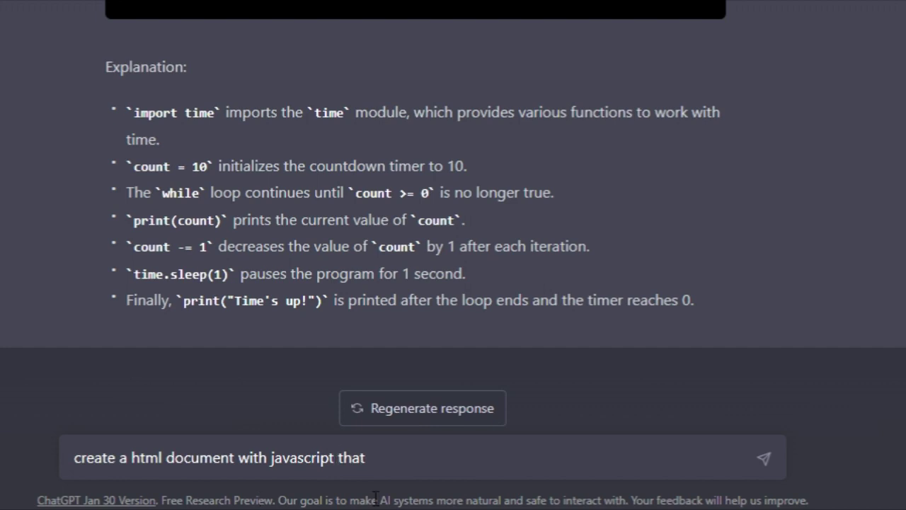
{"action": "left_click", "coordinate": [394, 465]}
{"action": "type", "text": "turns text red when "}
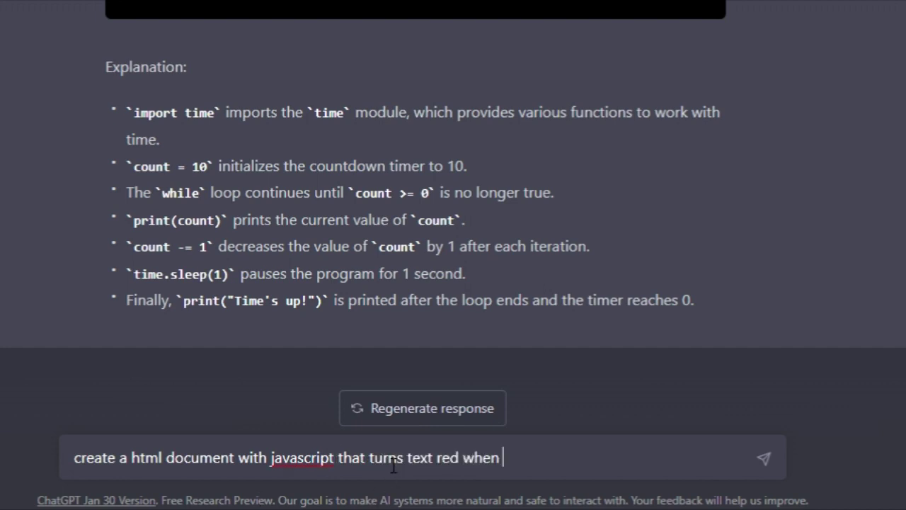
{"action": "type", "text": "I click a button"}
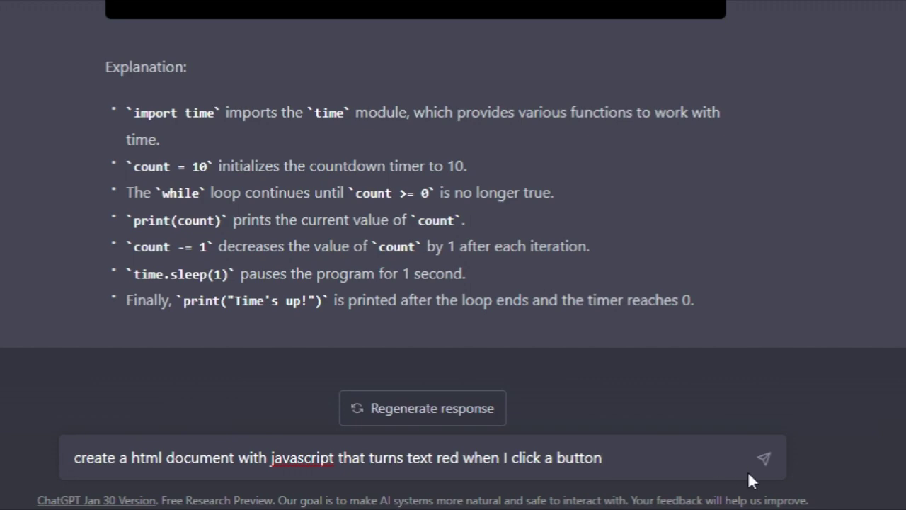
- Send the red-text request and select the turnRed function in the returned HTML
{"action": "left_click", "coordinate": [767, 460]}
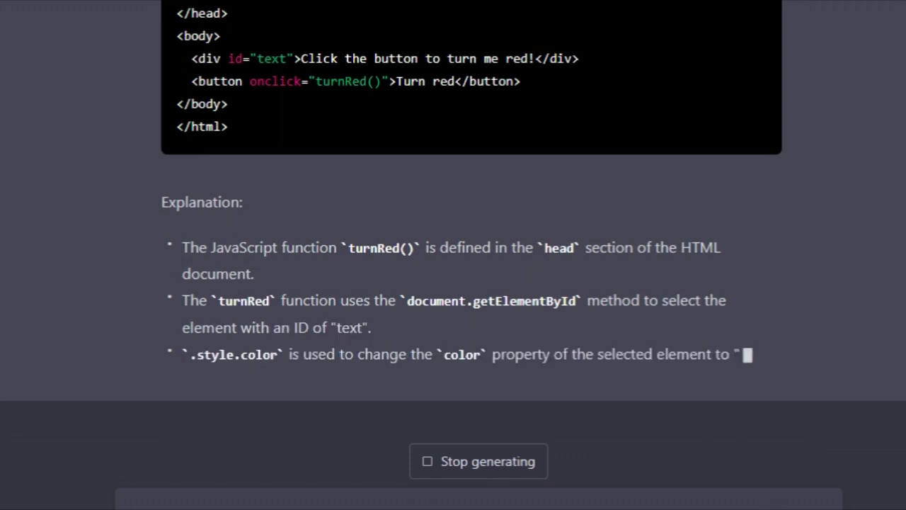
{"action": "scroll", "coordinate": [281, 206], "scroll_direction": "up", "scroll_amount": 4}
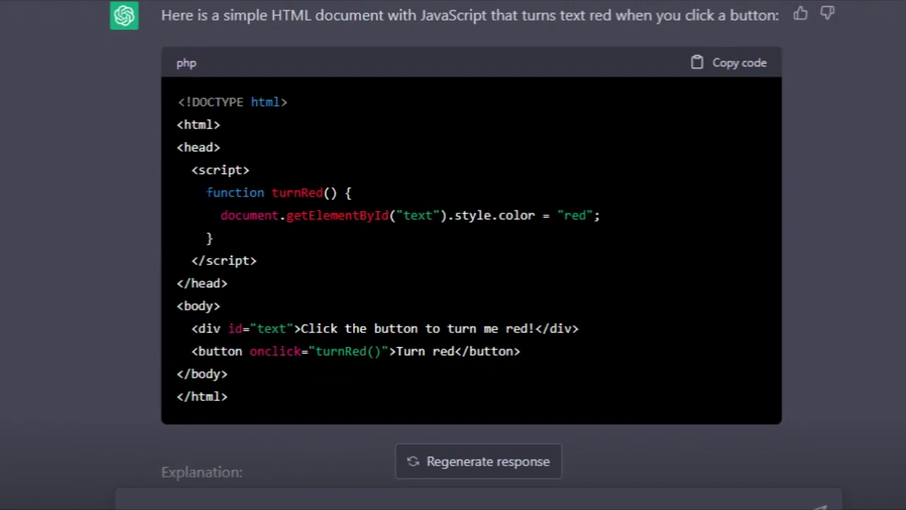
{"action": "left_click_drag", "start_coordinate": [206, 192], "coordinate": [219, 241]}
{"action": "key", "text": "ctrl+c"}
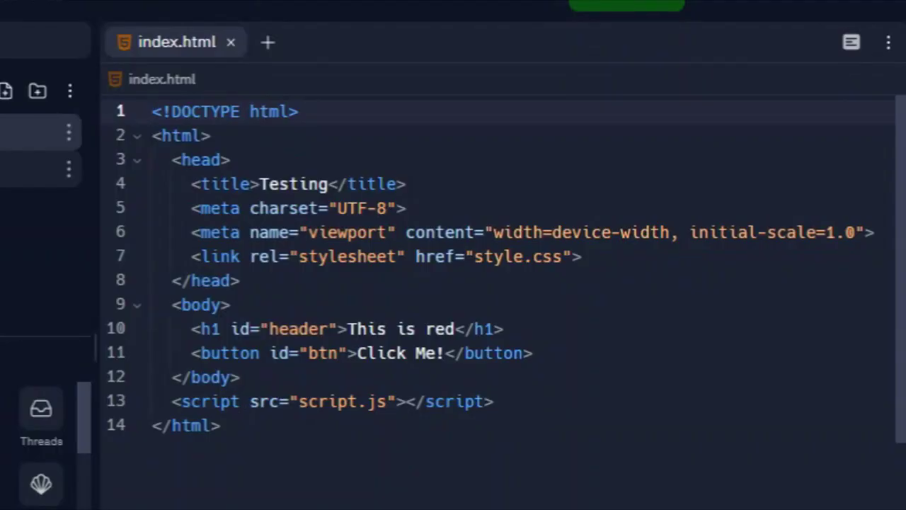
- Paste the turnRed function into script.js, then select ChatGPT's text div and Turn red button lines
{"action": "left_click", "coordinate": [40, 169]}
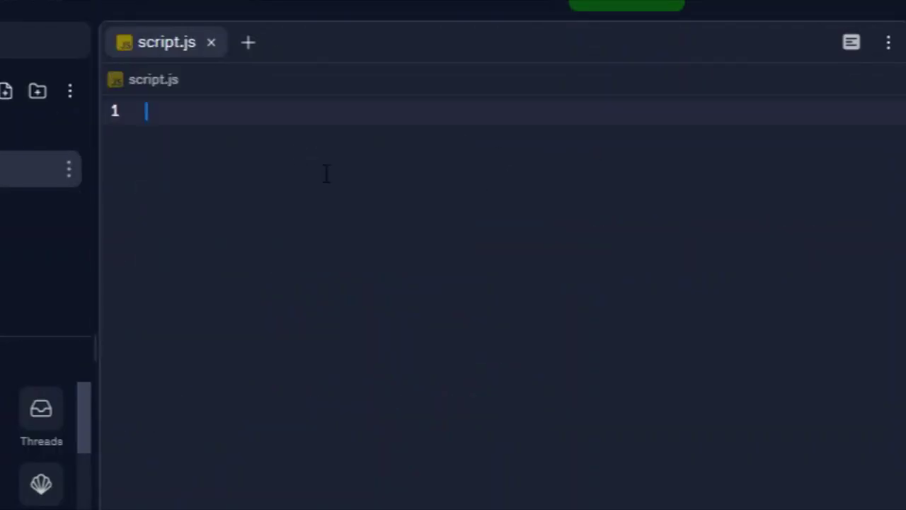
{"action": "key", "text": "ctrl+v"}
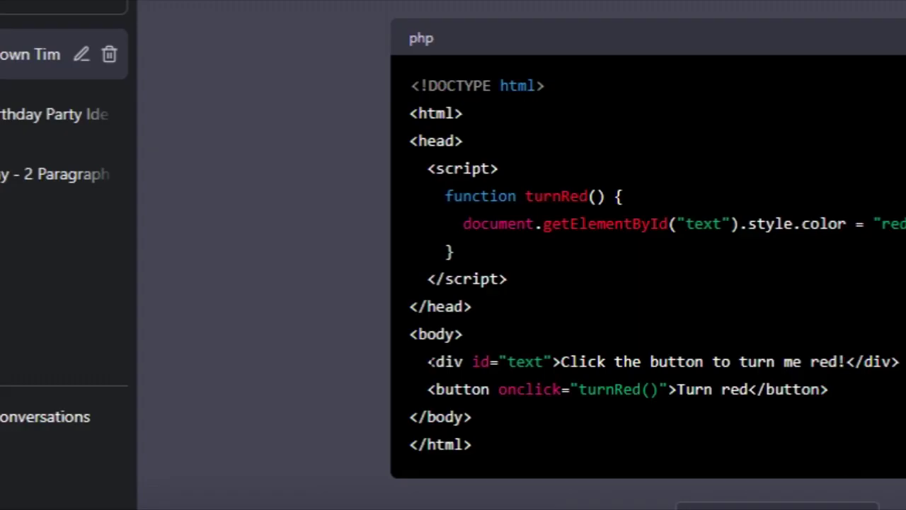
{"action": "left_click_drag", "start_coordinate": [428, 361], "coordinate": [836, 375]}
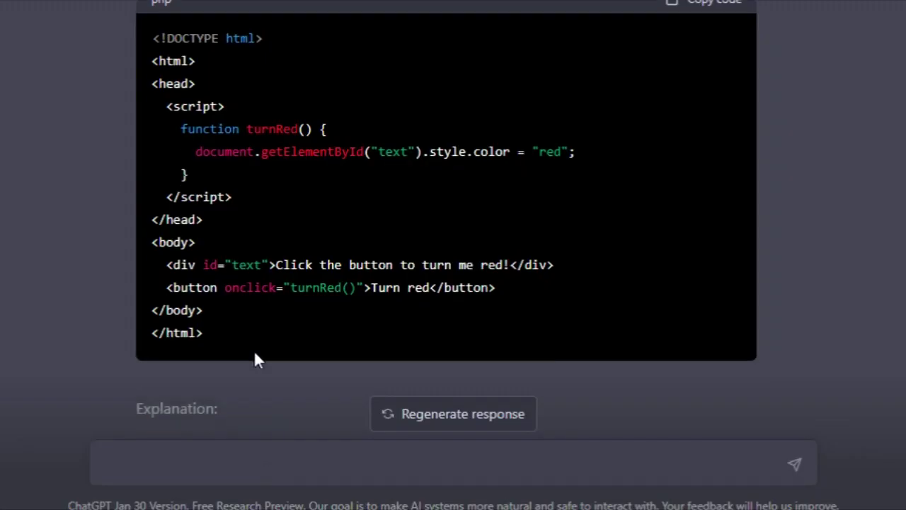
- Ask ChatGPT 'can you style it please' and select the returned #text and button CSS rules
{"action": "scroll", "coordinate": [254, 359], "scroll_direction": "down", "scroll_amount": 5}
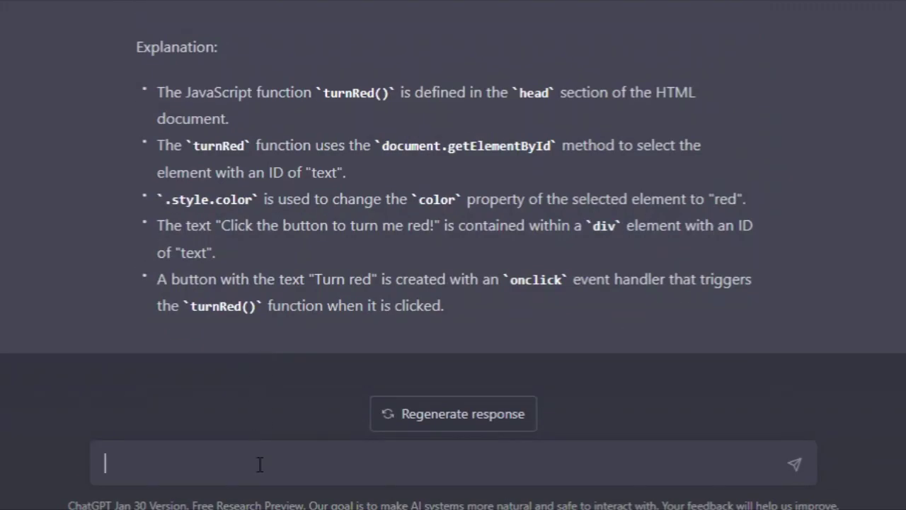
{"action": "type", "text": "can you s"}
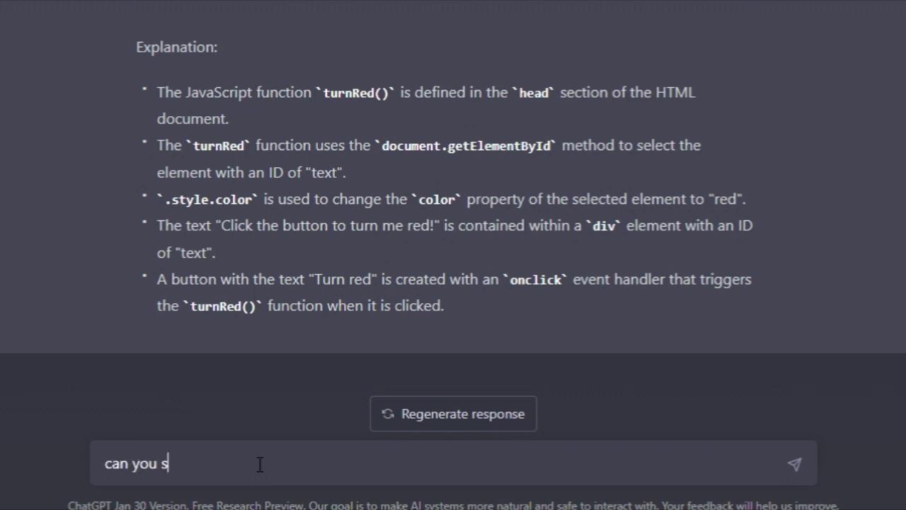
{"action": "type", "text": "tyle it "}
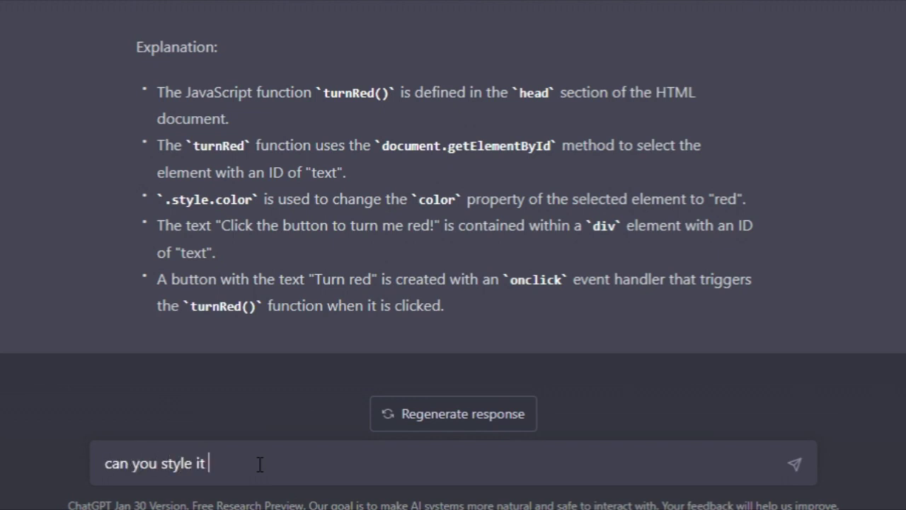
{"action": "type", "text": "please?"}
{"action": "key", "text": "Return"}
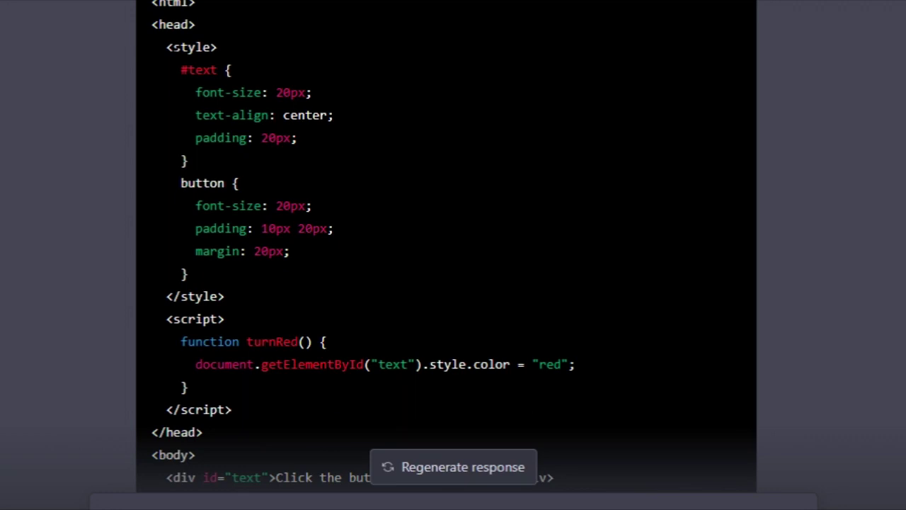
{"action": "left_click_drag", "start_coordinate": [181, 69], "coordinate": [219, 269]}
{"action": "key", "text": "ctrl+c"}
- Replace everything in style.css with ChatGPT's #text and button rules and save
{"action": "left_click", "coordinate": [219, 269]}
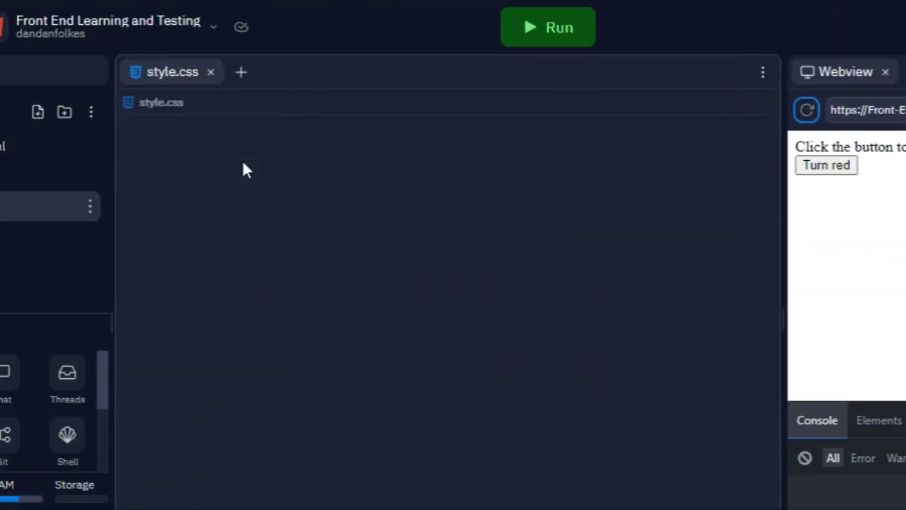
{"action": "key", "text": "ctrl+a"}
{"action": "key", "text": "ctrl+v"}
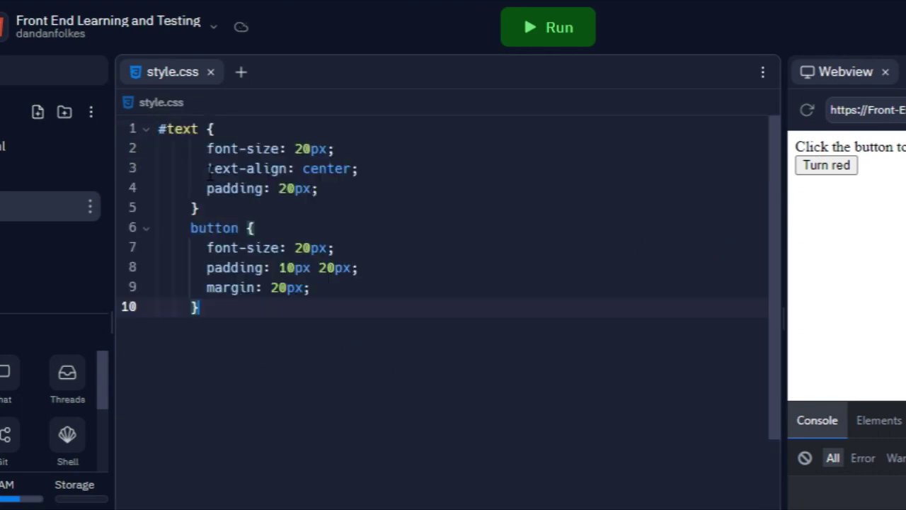
{"action": "key", "text": "ctrl+s"}
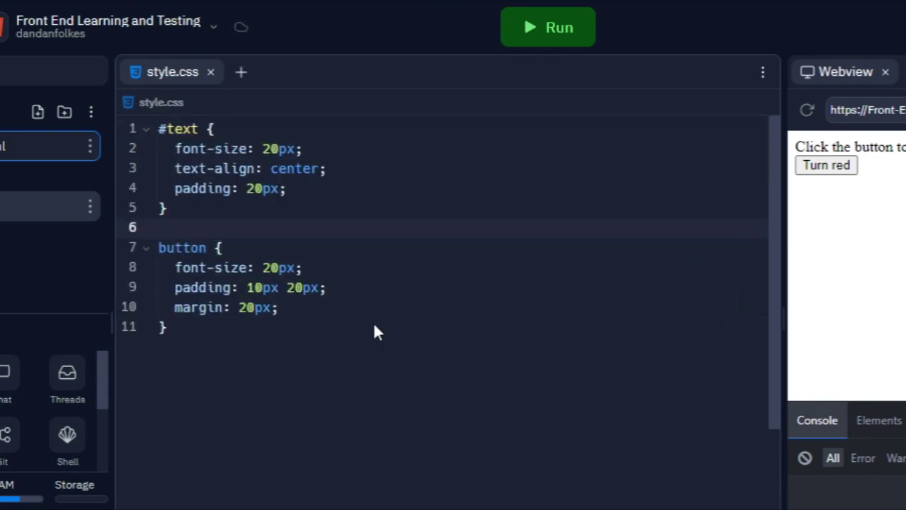
{"action": "key", "text": "Return"}
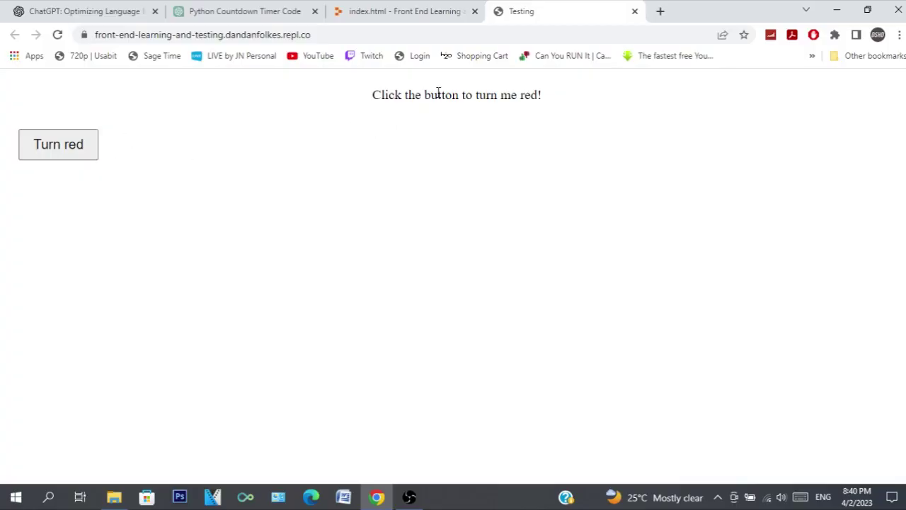
- Review the running test page and the button font-size and margin lines in style.css
{"action": "left_click", "coordinate": [424, 10]}
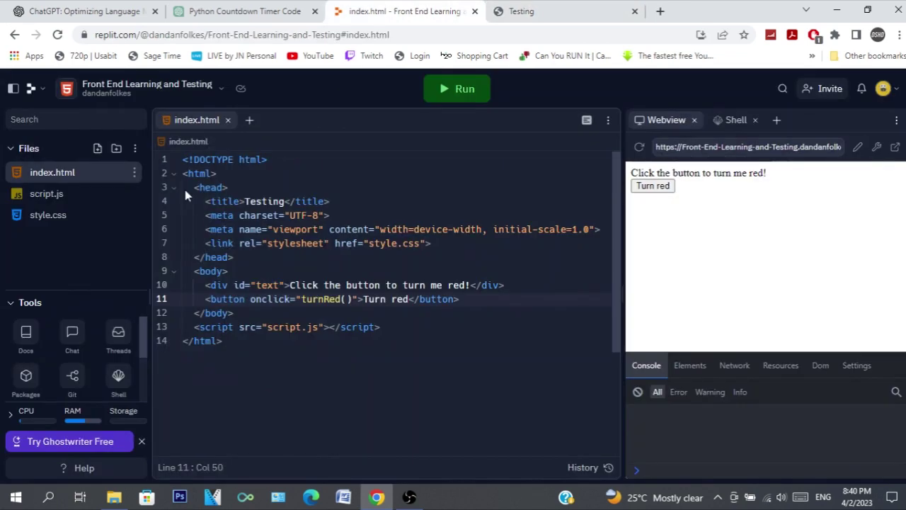
{"action": "left_click", "coordinate": [44, 216]}
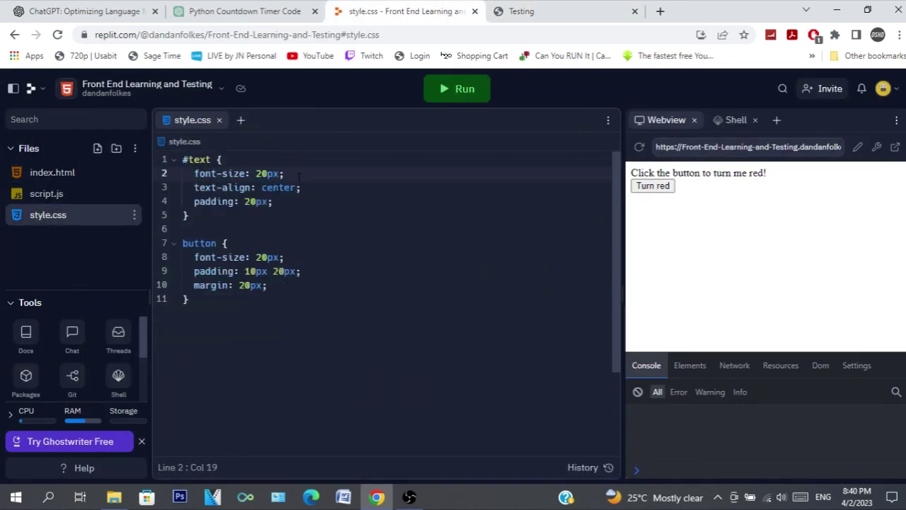
{"action": "left_click", "coordinate": [312, 187]}
{"action": "left_click", "coordinate": [538, 11]}
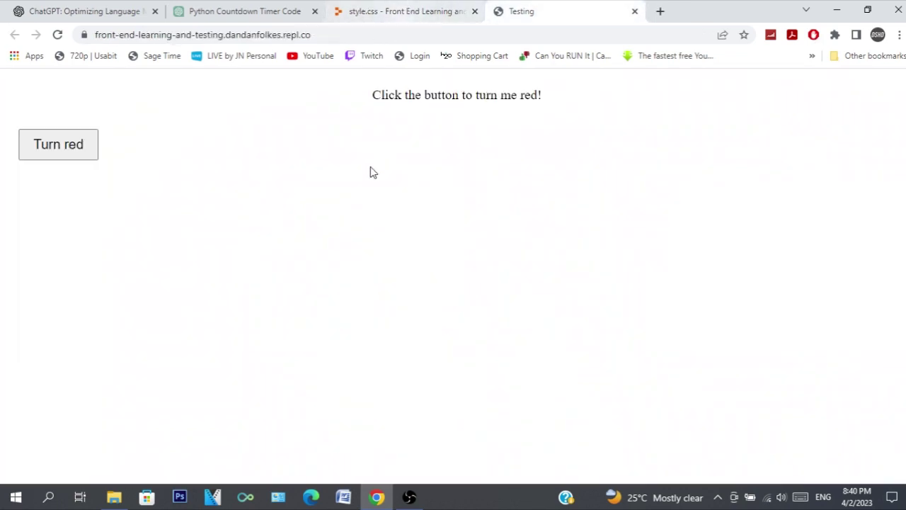
{"action": "left_click", "coordinate": [400, 10]}
{"action": "left_click", "coordinate": [286, 257]}
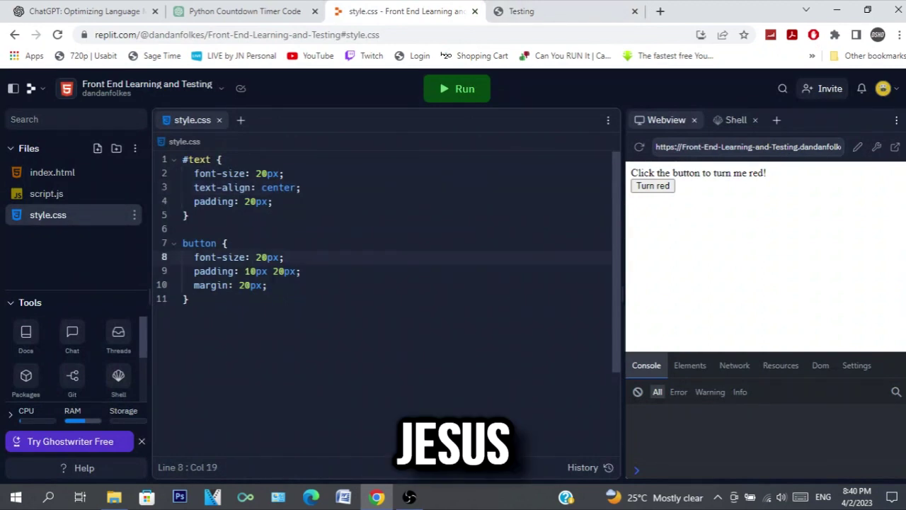
{"action": "left_click", "coordinate": [288, 285]}
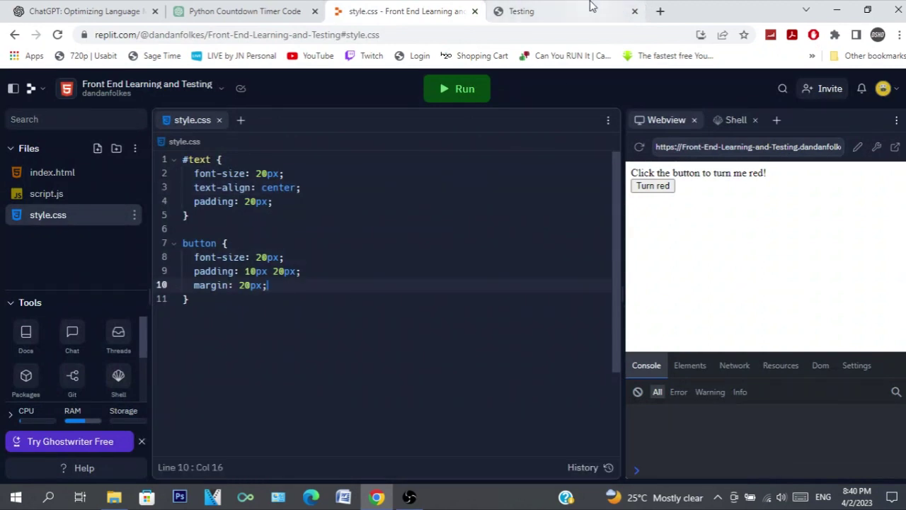
- Confirm the styled page's heading text turns red, then close the test page
{"action": "left_click", "coordinate": [592, 7]}
{"action": "left_click", "coordinate": [60, 152]}
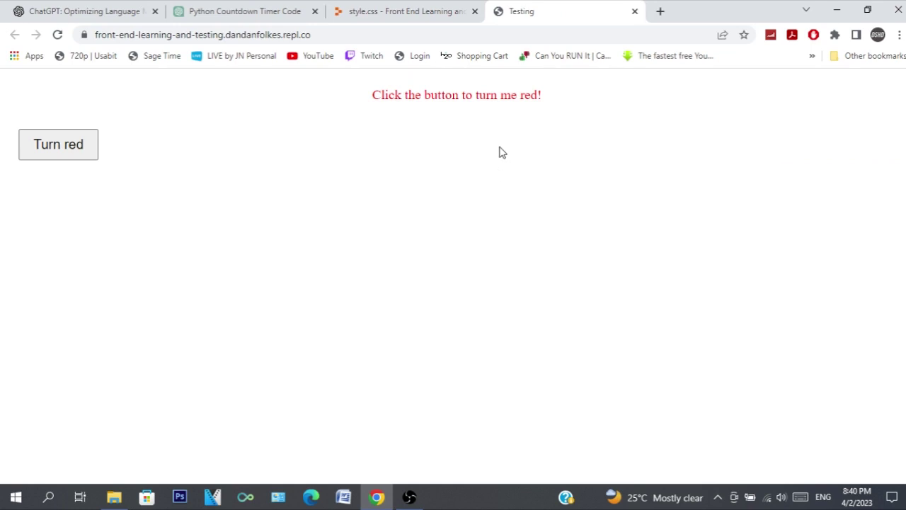
{"action": "key", "text": "ctrl+a"}
{"action": "left_click", "coordinate": [616, 142]}
{"action": "left_click_drag", "start_coordinate": [376, 95], "coordinate": [607, 99]}
{"action": "key", "text": "ctrl+w"}
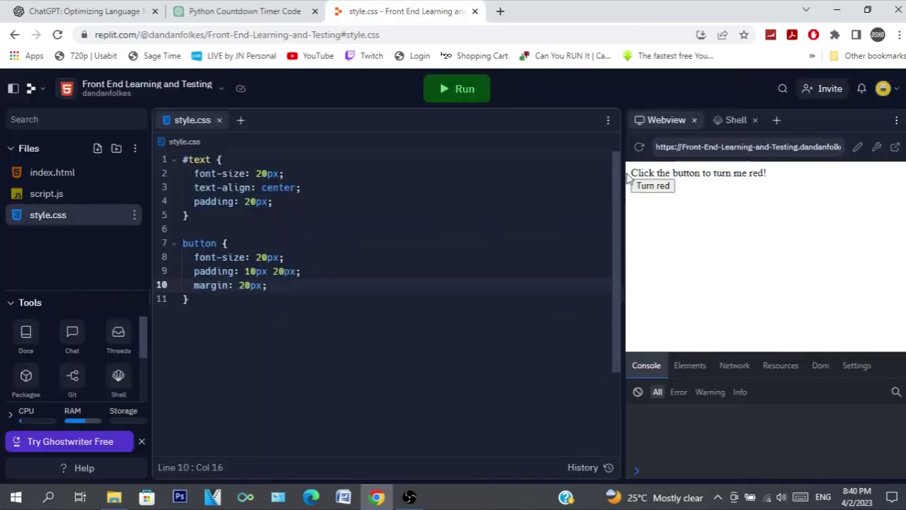
- Ask ChatGPT to 'Make a rap song about Python' and scroll through its verses, chorus and outro
{"action": "left_click", "coordinate": [212, 11]}
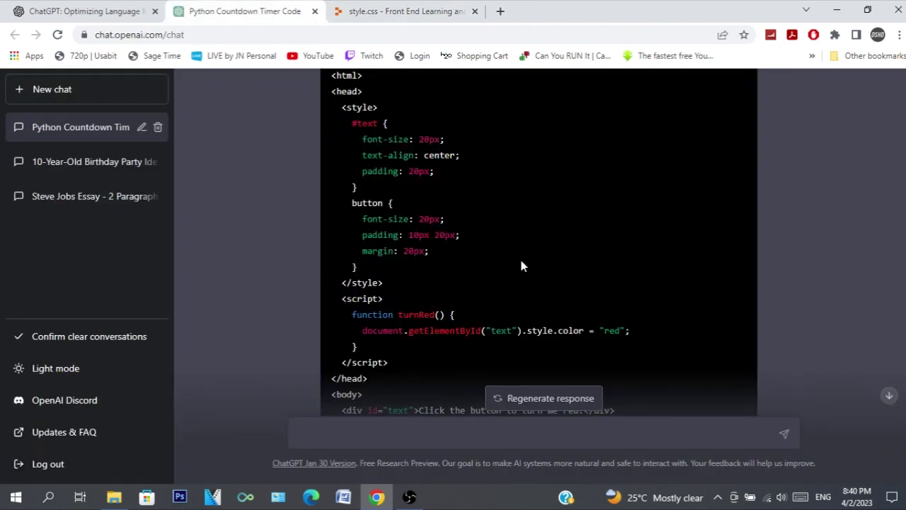
{"action": "scroll", "coordinate": [520, 256], "scroll_direction": "down", "scroll_amount": 5}
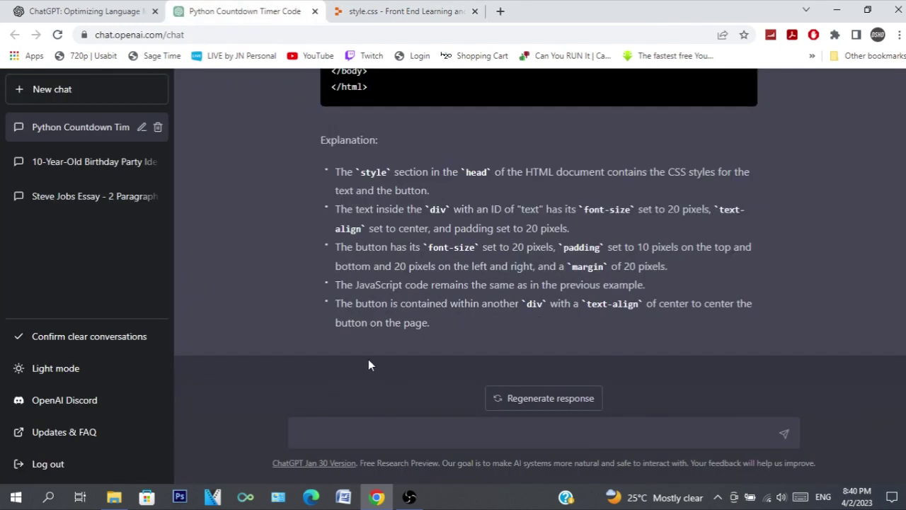
{"action": "left_click", "coordinate": [363, 437]}
{"action": "type", "text": "Make a"}
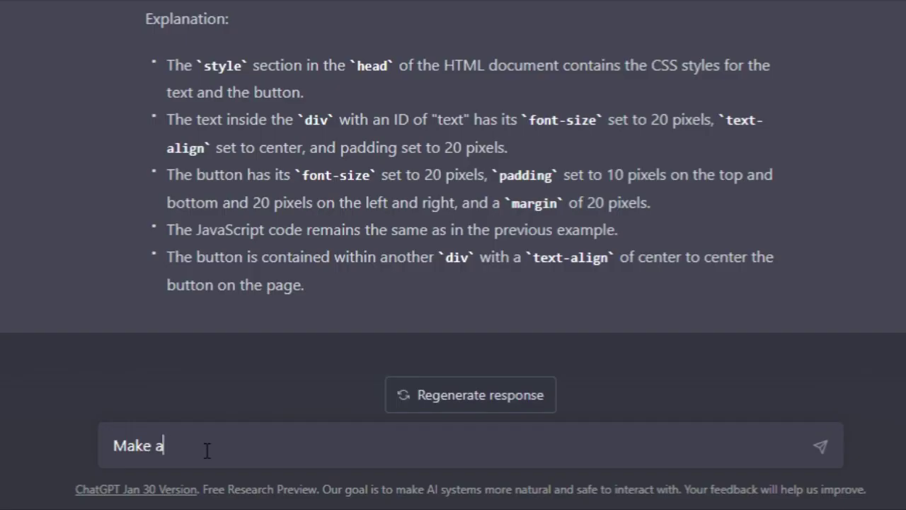
{"action": "type", "text": " rap song about Python"}
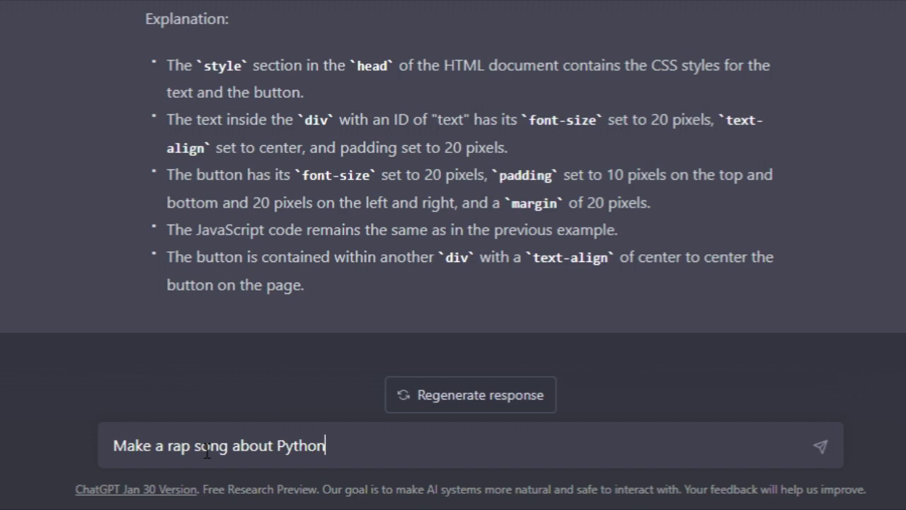
{"action": "key", "text": "Return"}
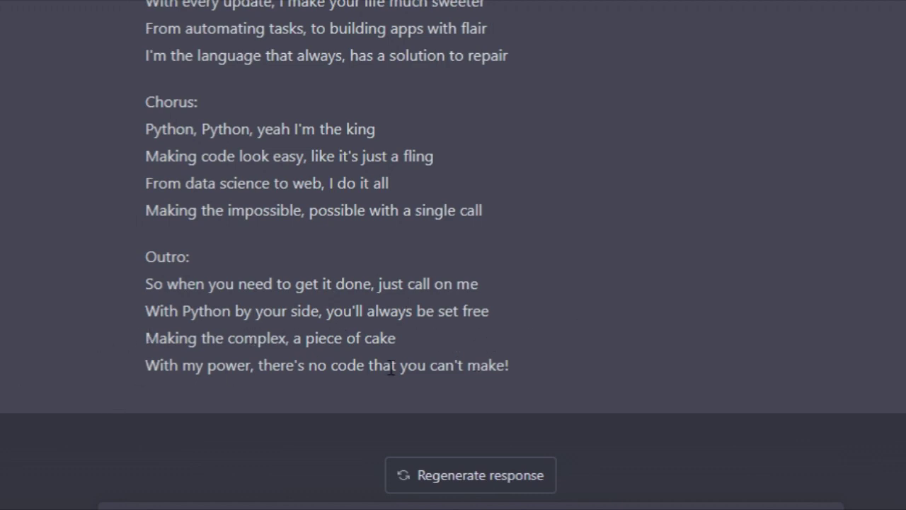
{"action": "scroll", "coordinate": [391, 369], "scroll_direction": "up", "scroll_amount": 3}
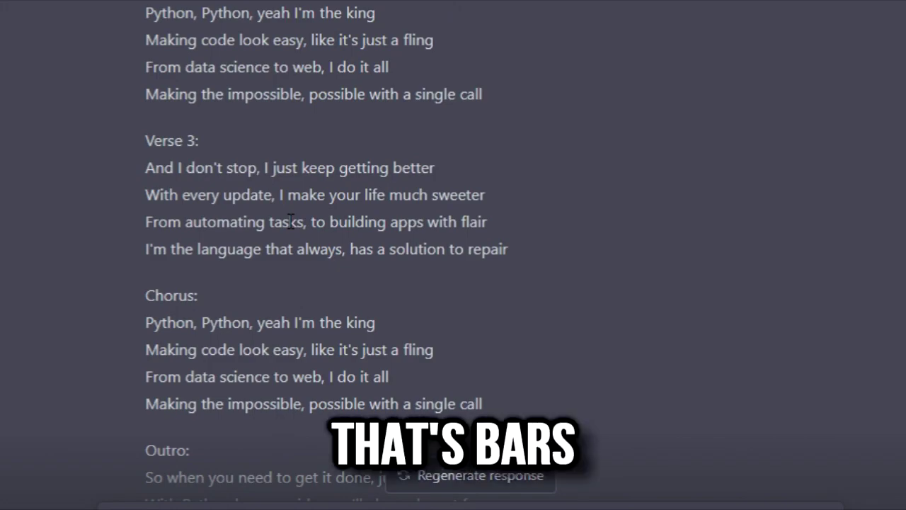
{"action": "scroll", "coordinate": [290, 222], "scroll_direction": "down", "scroll_amount": 3}
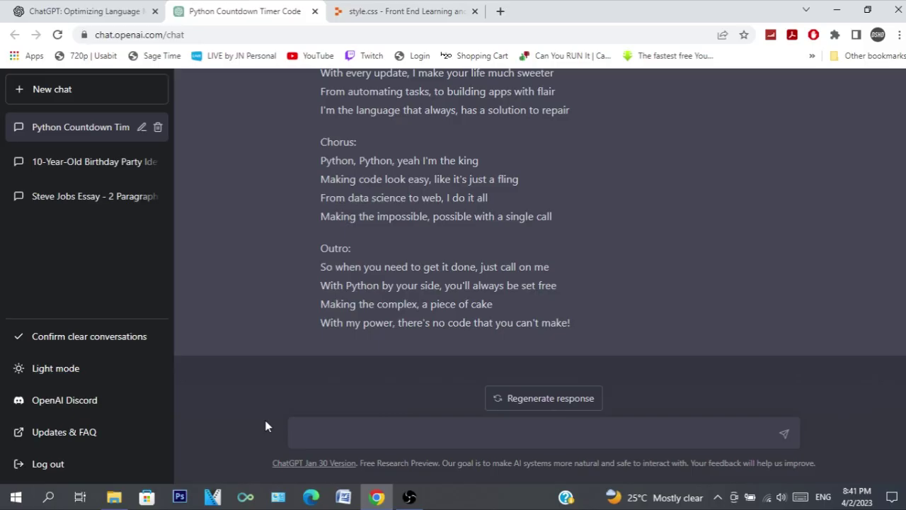